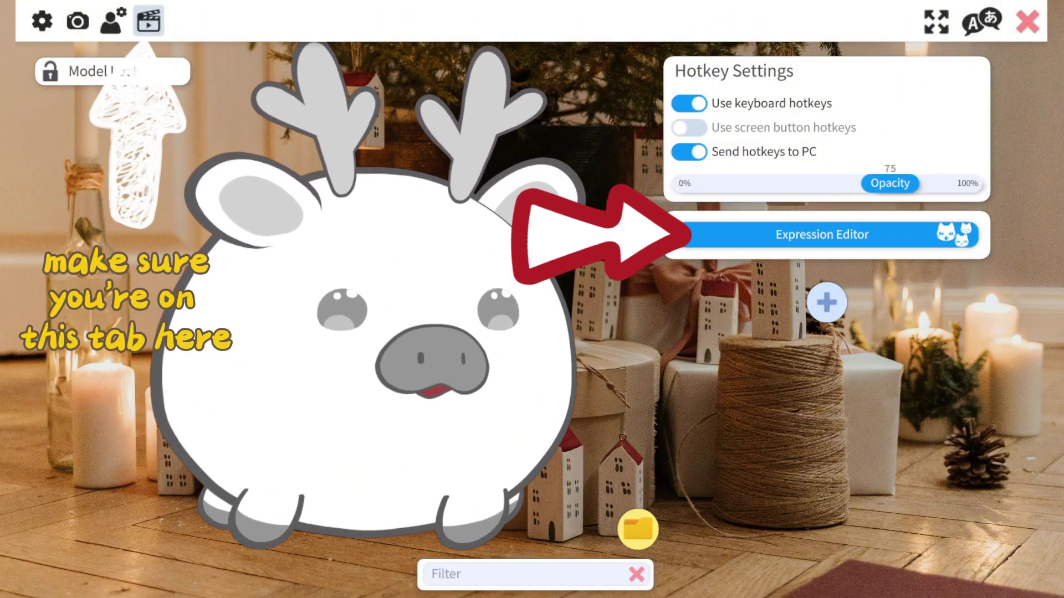
Open the expression editor and start creating a new expression.
{"action": "left_click", "coordinate": [822, 235]}
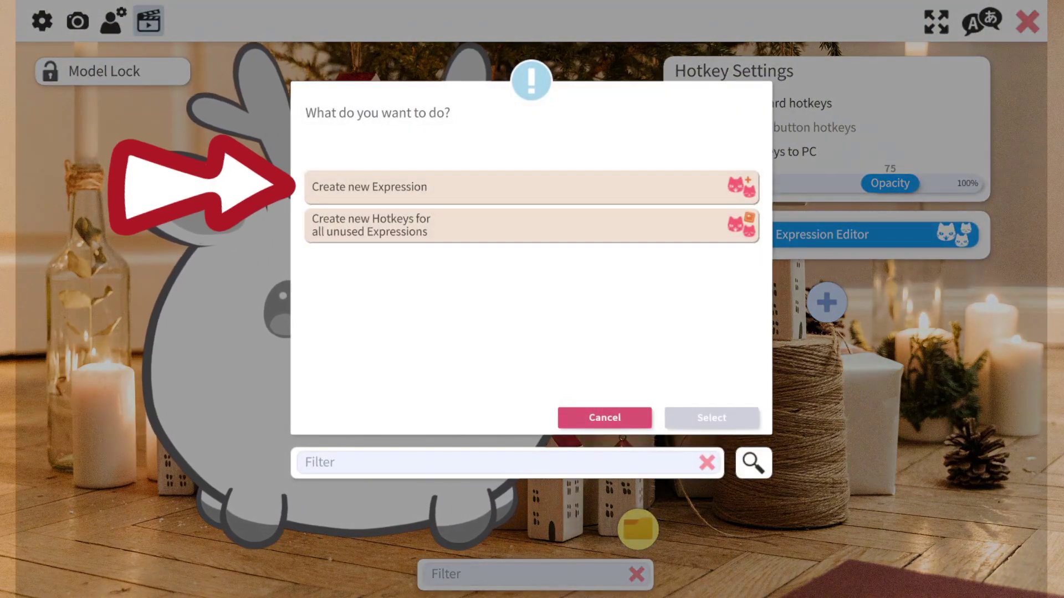
{"action": "left_click", "coordinate": [531, 187]}
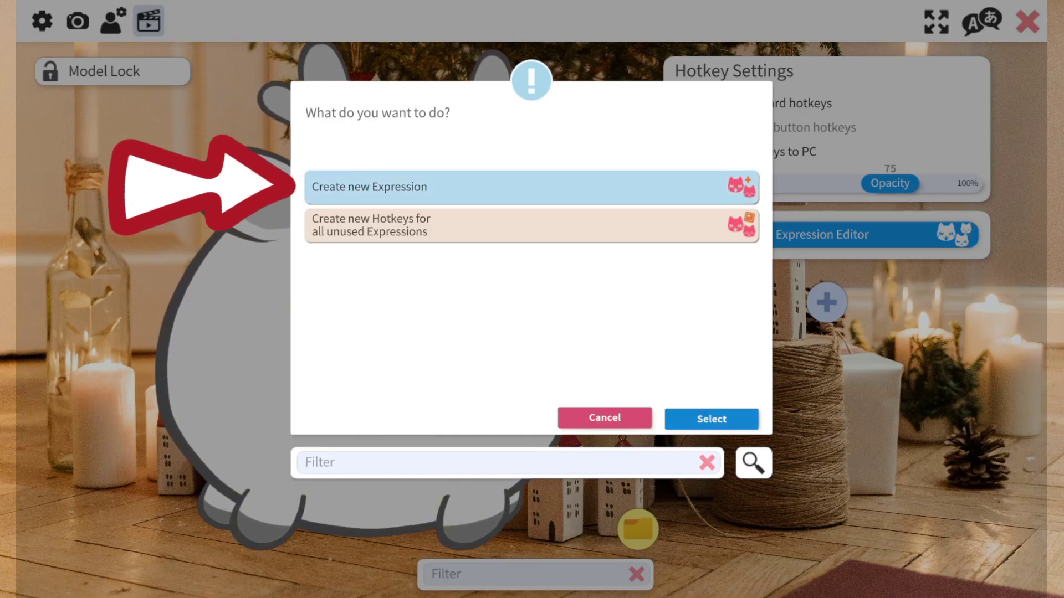
{"action": "left_click", "coordinate": [711, 419]}
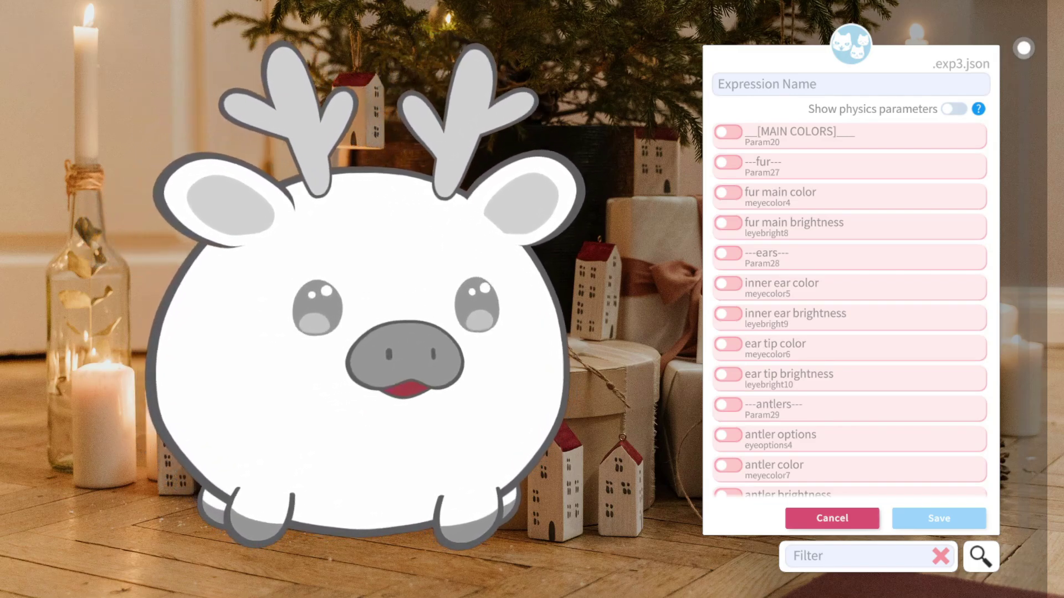
Enable fur main color and fur main brightness, setting the color to about 3.76 and the brightness to 0.
{"action": "left_click", "coordinate": [728, 193]}
{"action": "left_click_drag", "start_coordinate": [734, 220], "coordinate": [798, 219]}
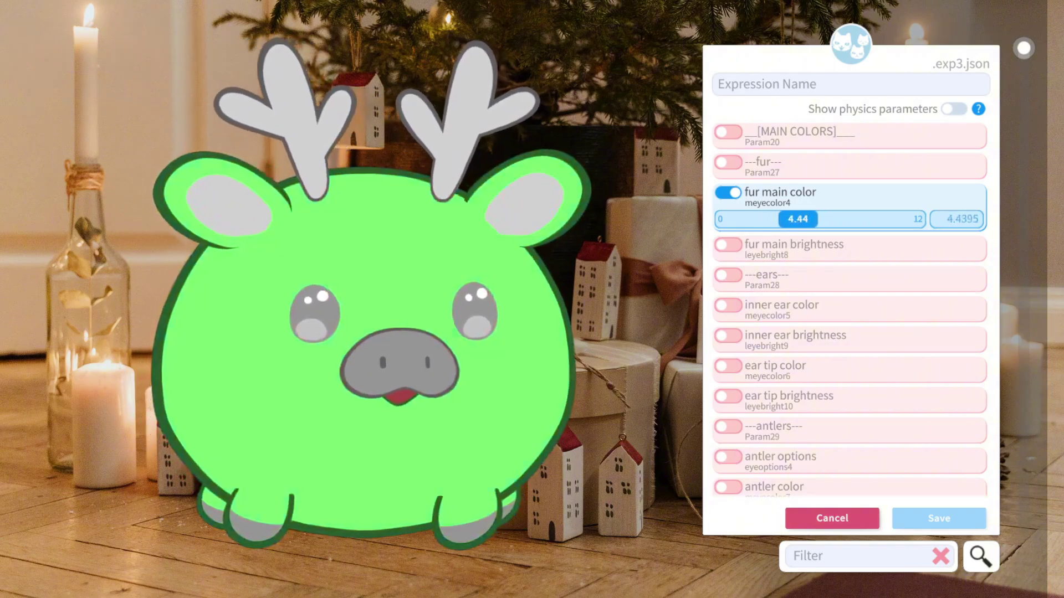
{"action": "left_click", "coordinate": [728, 245]}
{"action": "mouse_move", "coordinate": [730, 272]}
{"action": "left_mouse_down"}
{"action": "mouse_move", "coordinate": [831, 271]}
{"action": "mouse_move", "coordinate": [735, 271]}
{"action": "left_mouse_up"}
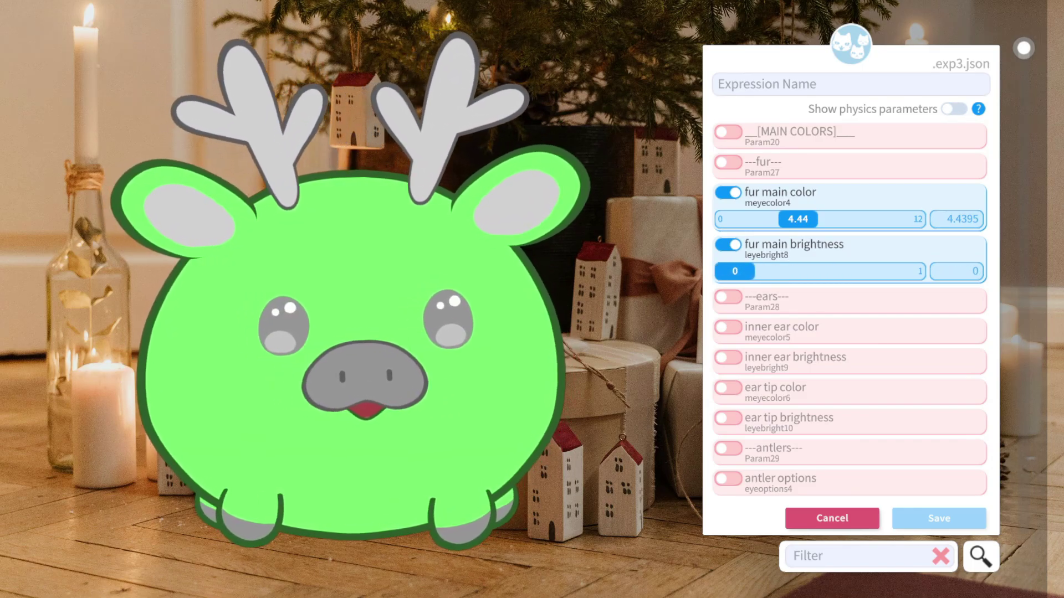
{"action": "left_click_drag", "start_coordinate": [798, 219], "coordinate": [788, 219]}
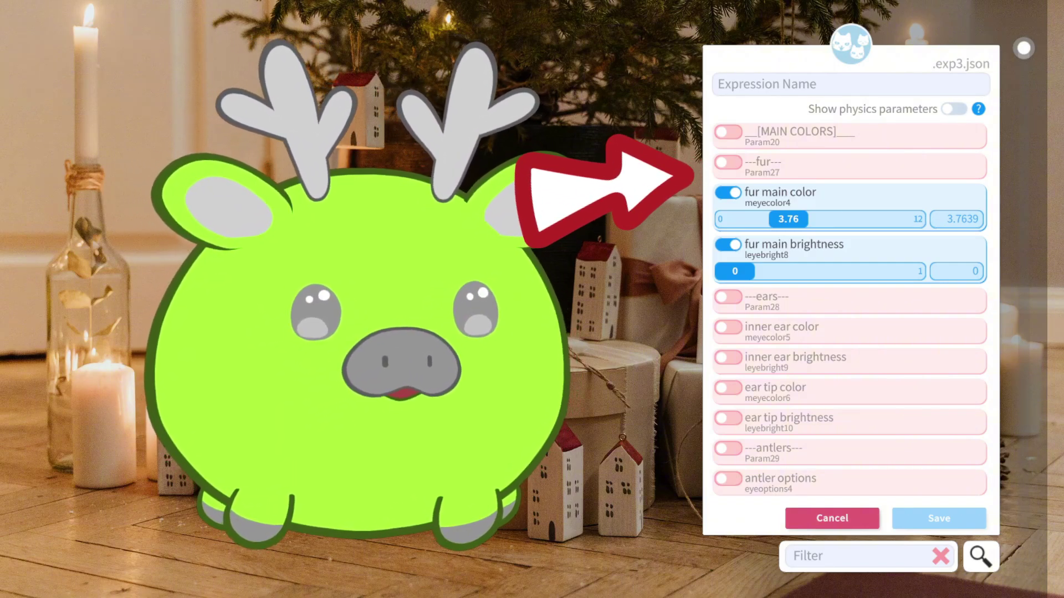
Look through the fur, ears, antlers and snoot parameters and briefly test the ---fur--- divider parameter.
{"action": "scroll", "coordinate": [849, 310], "scroll_direction": "down", "scroll_amount": 2}
{"action": "scroll", "coordinate": [849, 310], "scroll_direction": "down", "scroll_amount": 2}
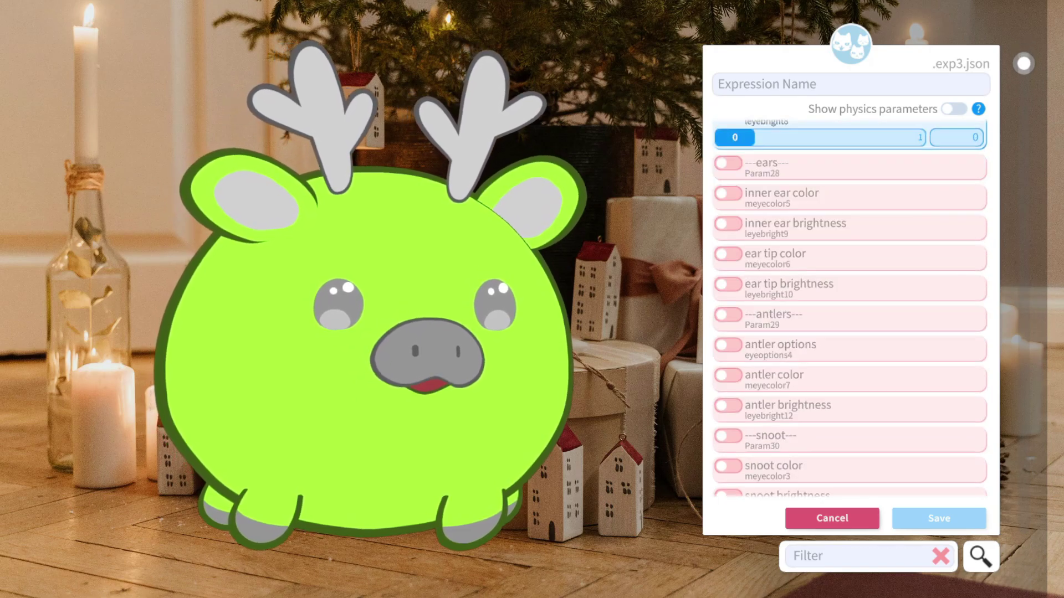
{"action": "scroll", "coordinate": [849, 310], "scroll_direction": "up", "scroll_amount": 4}
{"action": "scroll", "coordinate": [850, 311], "scroll_direction": "down", "scroll_amount": 1}
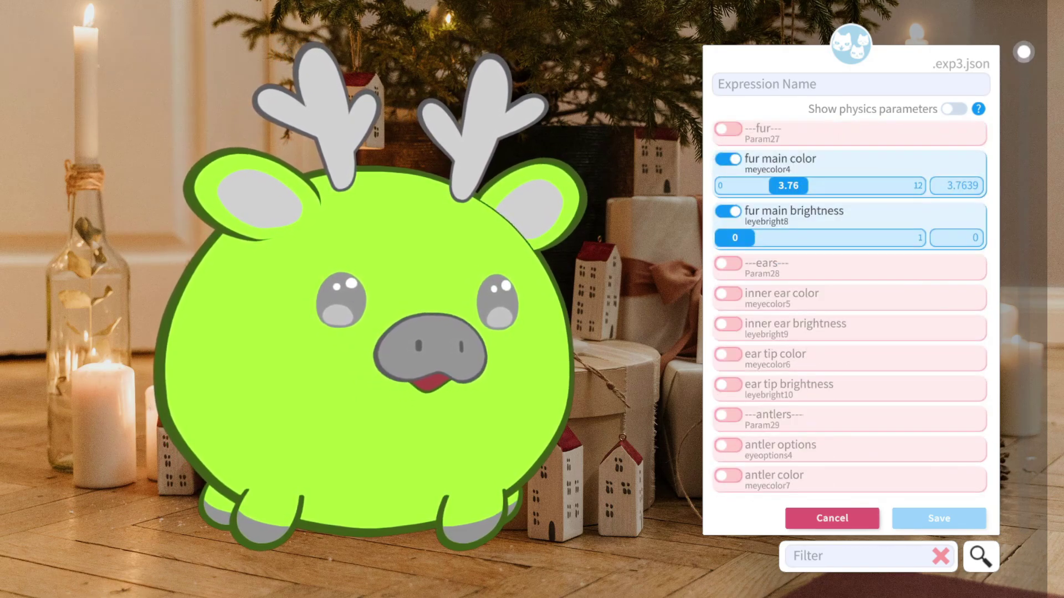
{"action": "scroll", "coordinate": [849, 310], "scroll_direction": "down", "scroll_amount": 4}
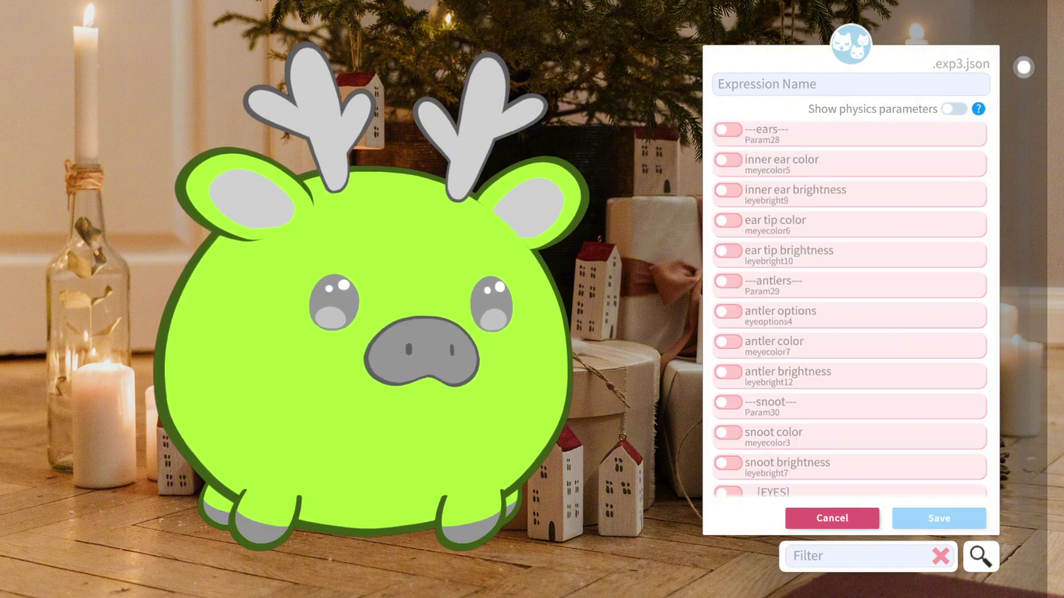
{"action": "scroll", "coordinate": [849, 310], "scroll_direction": "up", "scroll_amount": 4}
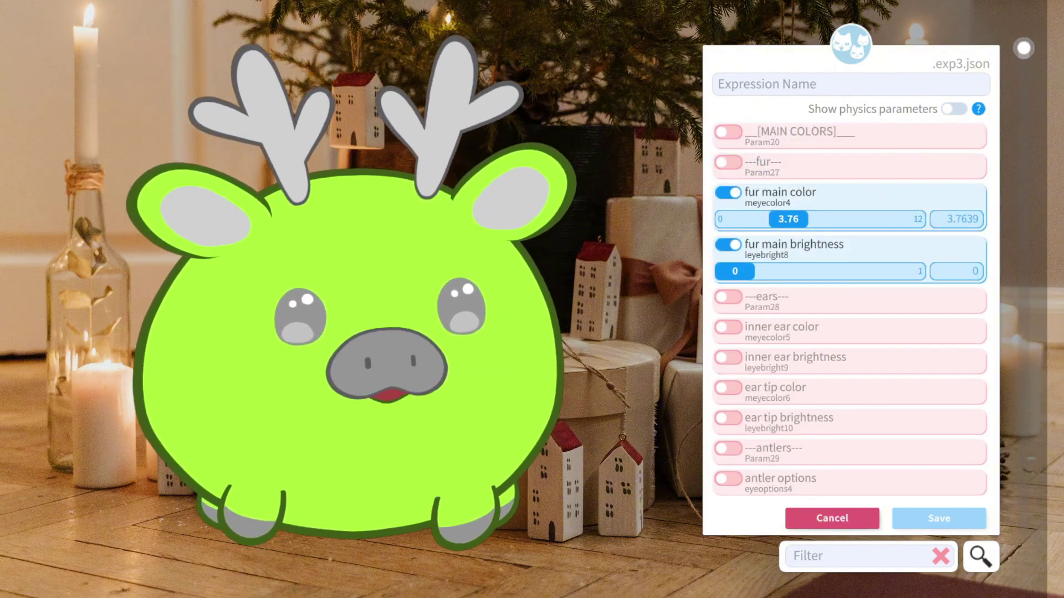
{"action": "left_click", "coordinate": [727, 162]}
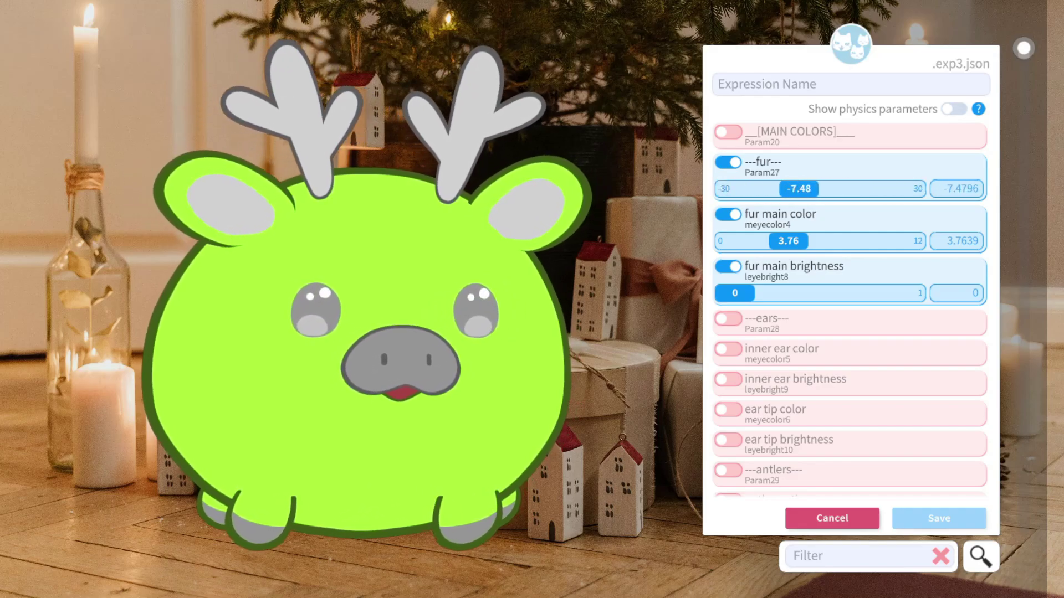
{"action": "left_click", "coordinate": [728, 162]}
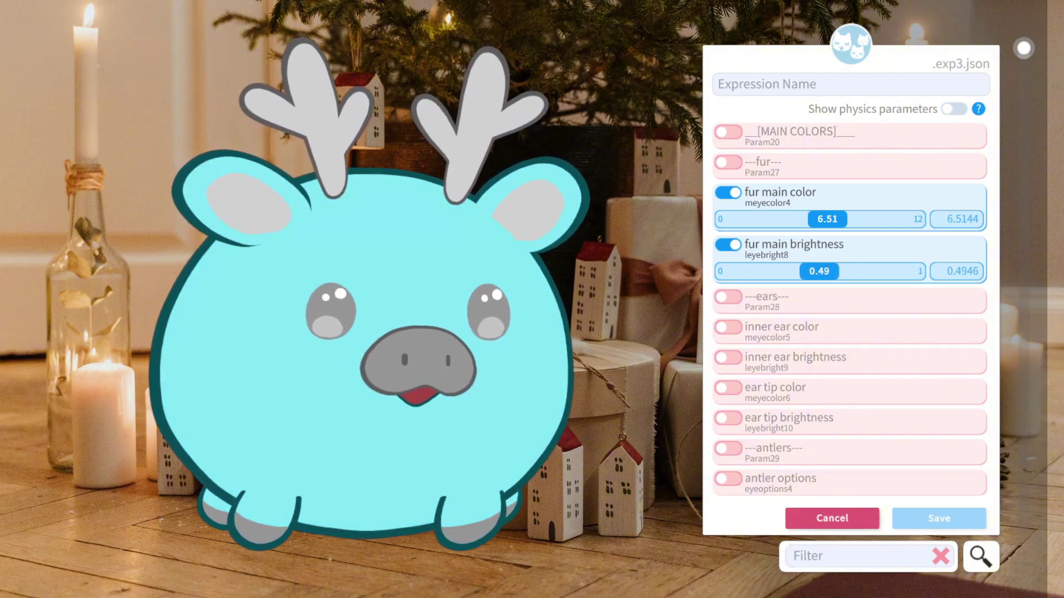
Enable the ear color parameters, setting inner ear color to about 6.9 and ear tip color to about 8.59.
{"action": "scroll", "coordinate": [849, 311], "scroll_direction": "down", "scroll_amount": 3}
{"action": "left_click", "coordinate": [727, 227]}
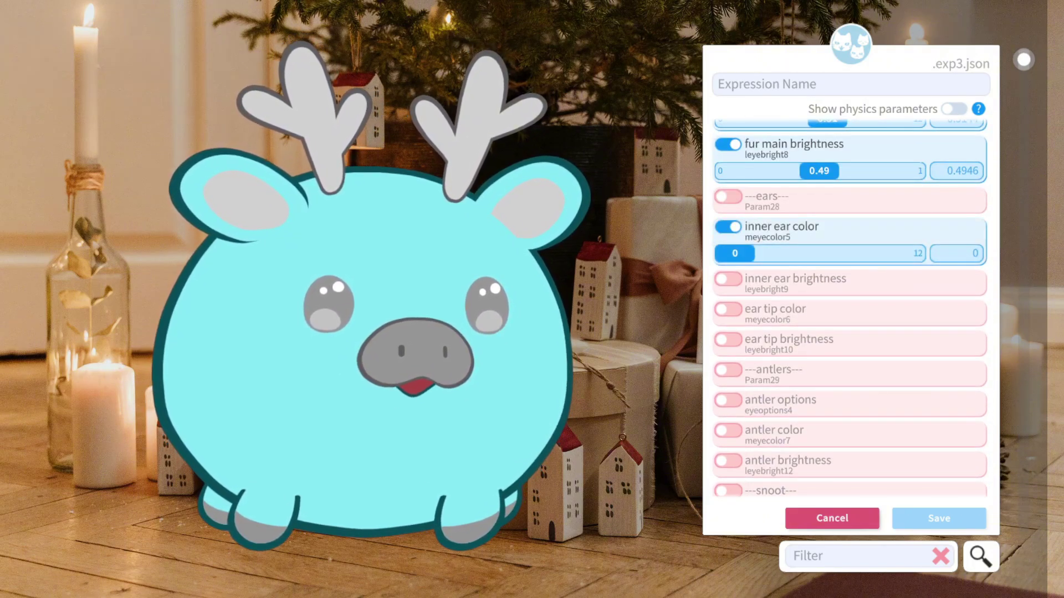
{"action": "left_click_drag", "start_coordinate": [735, 253], "coordinate": [833, 253]}
{"action": "scroll", "coordinate": [850, 310], "scroll_direction": "down", "scroll_amount": 2}
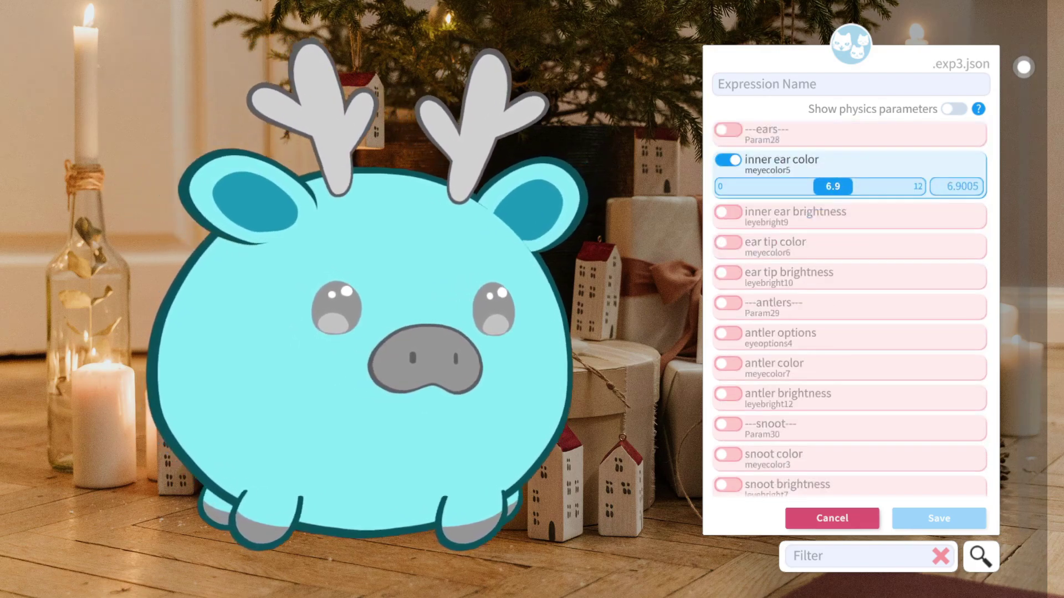
{"action": "left_click", "coordinate": [728, 243]}
{"action": "left_click_drag", "start_coordinate": [734, 269], "coordinate": [856, 269]}
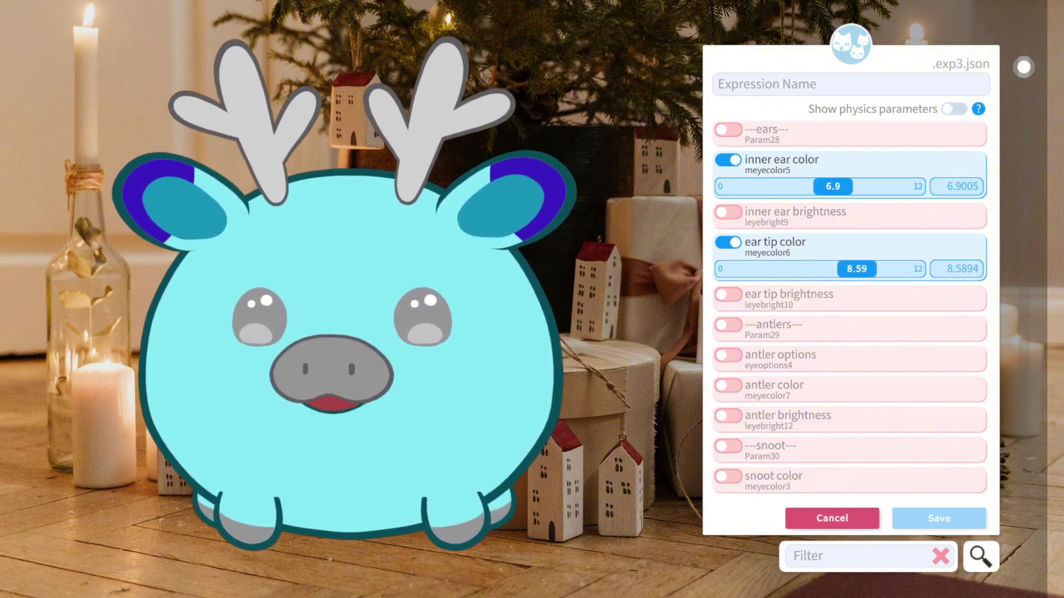
Enable antler options, try the broken antler variant, return it to 0, and set antler color to about 11.39.
{"action": "scroll", "coordinate": [849, 311], "scroll_direction": "down", "scroll_amount": 2}
{"action": "scroll", "coordinate": [849, 310], "scroll_direction": "down", "scroll_amount": 1}
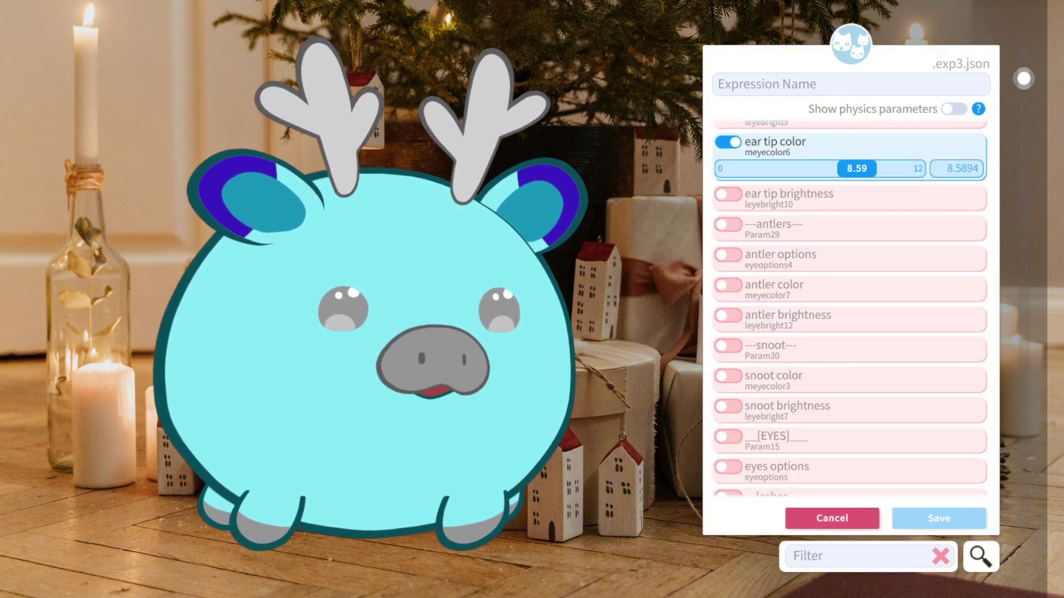
{"action": "left_click", "coordinate": [728, 255]}
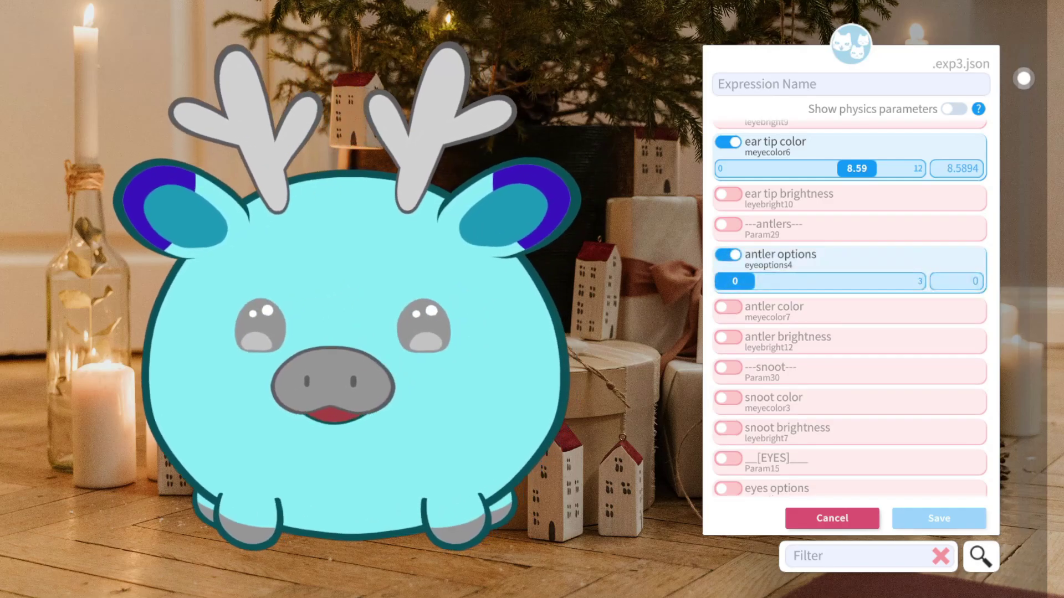
{"action": "mouse_move", "coordinate": [735, 281]}
{"action": "left_mouse_down"}
{"action": "mouse_move", "coordinate": [900, 281]}
{"action": "mouse_move", "coordinate": [732, 281]}
{"action": "mouse_move", "coordinate": [751, 281]}
{"action": "left_mouse_up"}
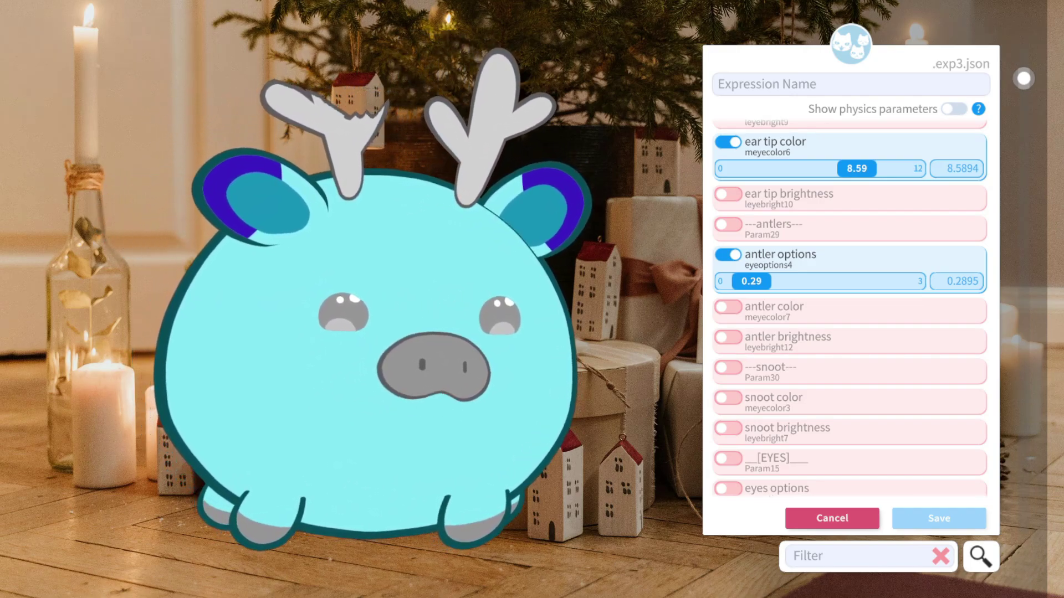
{"action": "left_click_drag", "start_coordinate": [752, 282], "coordinate": [721, 281]}
{"action": "left_click", "coordinate": [727, 307]}
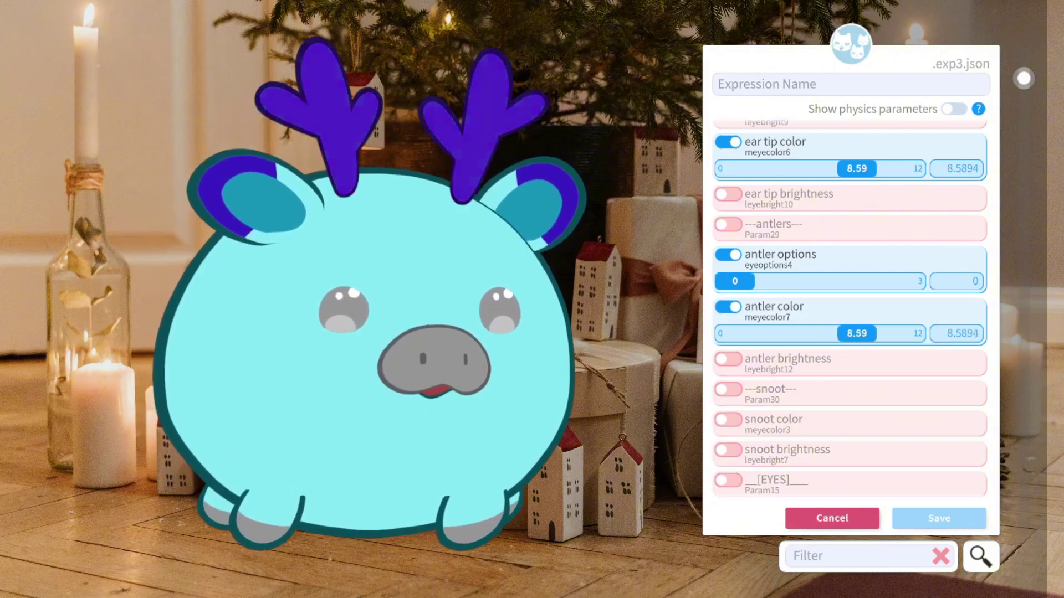
{"action": "left_click_drag", "start_coordinate": [857, 333], "coordinate": [896, 333]}
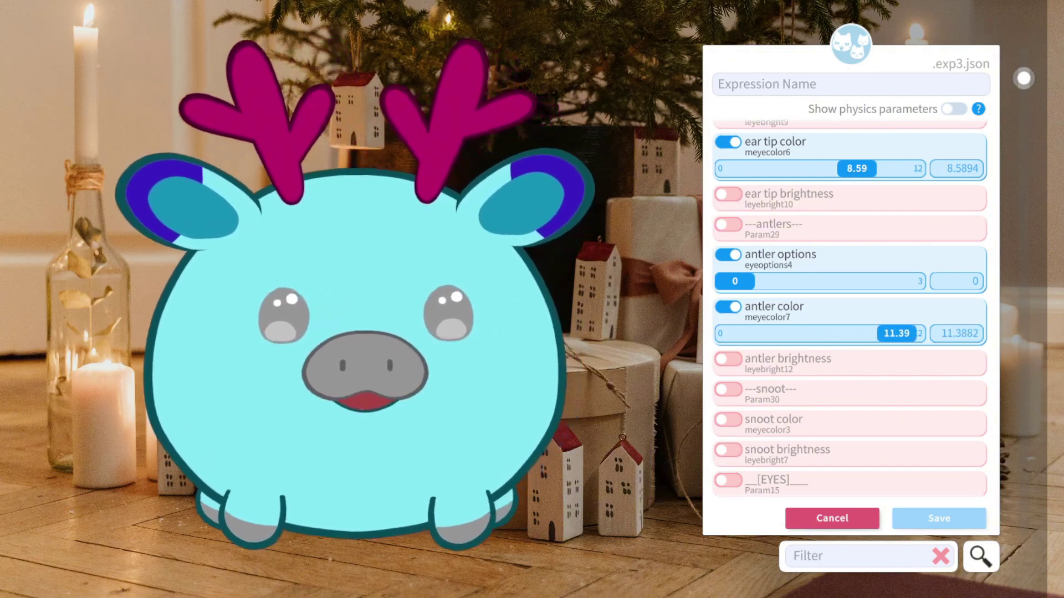
Set the snoot color to about 9.55 and change the antler color to about 9.22.
{"action": "scroll", "coordinate": [897, 333], "scroll_direction": "down", "scroll_amount": 4}
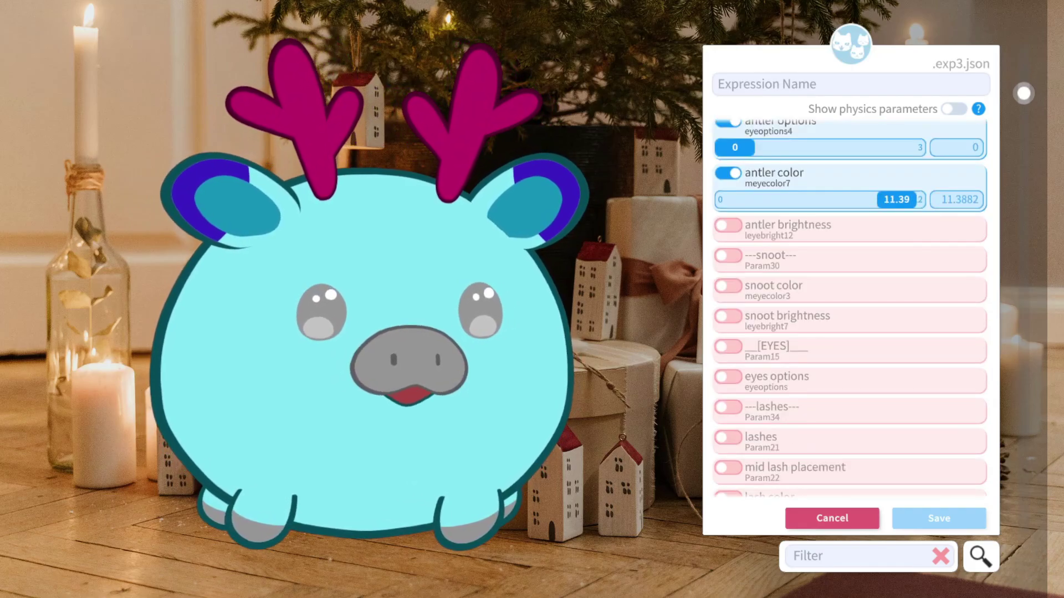
{"action": "left_click", "coordinate": [727, 285]}
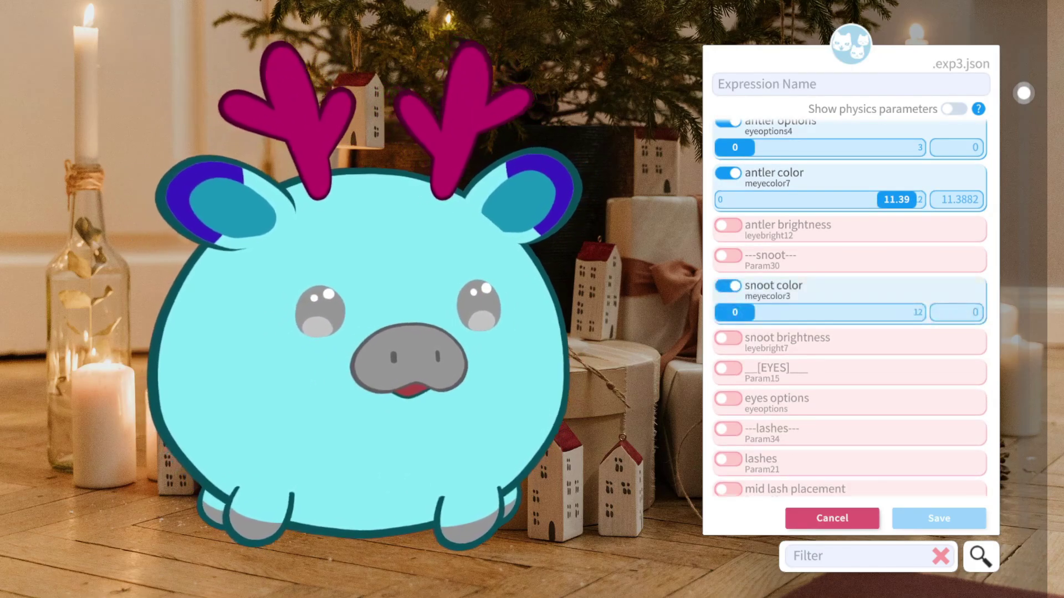
{"action": "left_click_drag", "start_coordinate": [726, 312], "coordinate": [870, 312]}
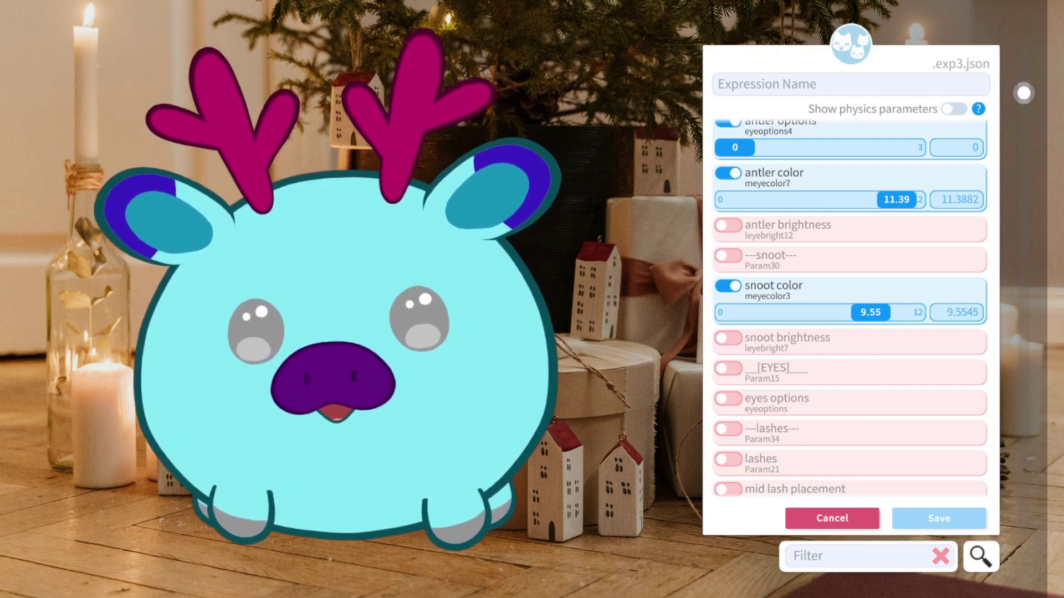
{"action": "left_click_drag", "start_coordinate": [897, 200], "coordinate": [866, 199]}
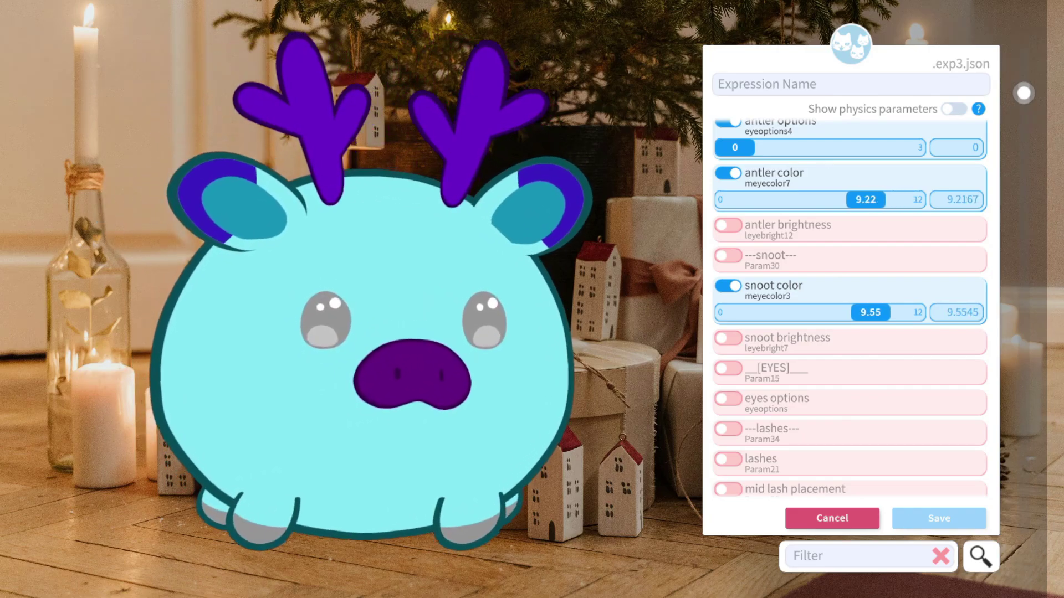
Enable snoot brightness at about 0.35 and adjust the snoot color to about 8.69.
{"action": "left_click", "coordinate": [728, 338]}
{"action": "left_click_drag", "start_coordinate": [734, 365], "coordinate": [801, 365]}
{"action": "left_click_drag", "start_coordinate": [870, 312], "coordinate": [858, 312]}
{"action": "left_click_drag", "start_coordinate": [801, 365], "coordinate": [794, 364]}
Enable eyes options and set it to 3 for a single middle eye.
{"action": "scroll", "coordinate": [795, 364], "scroll_direction": "down", "scroll_amount": 3}
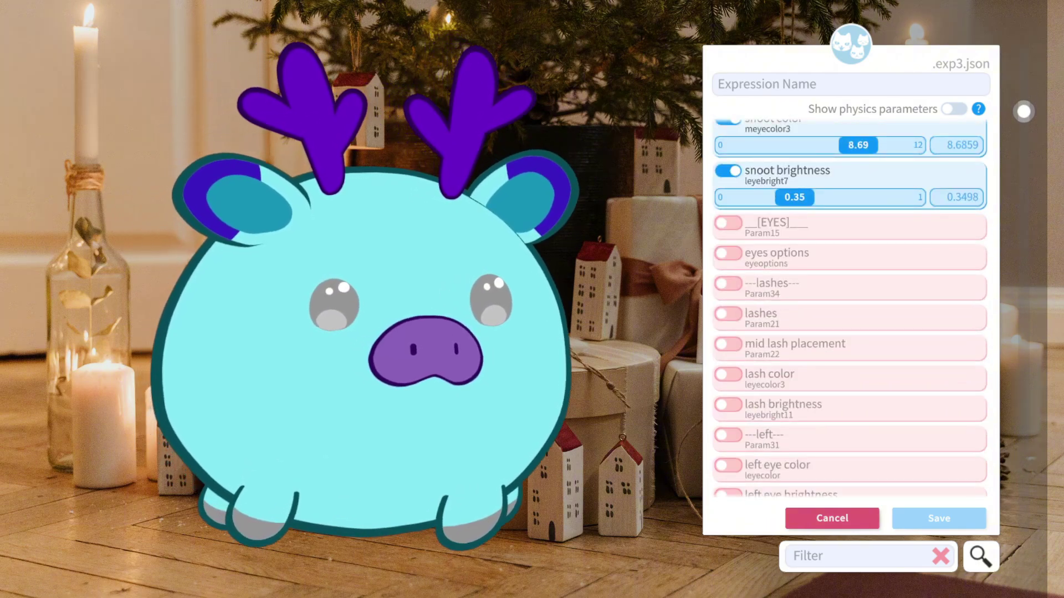
{"action": "left_click", "coordinate": [727, 253]}
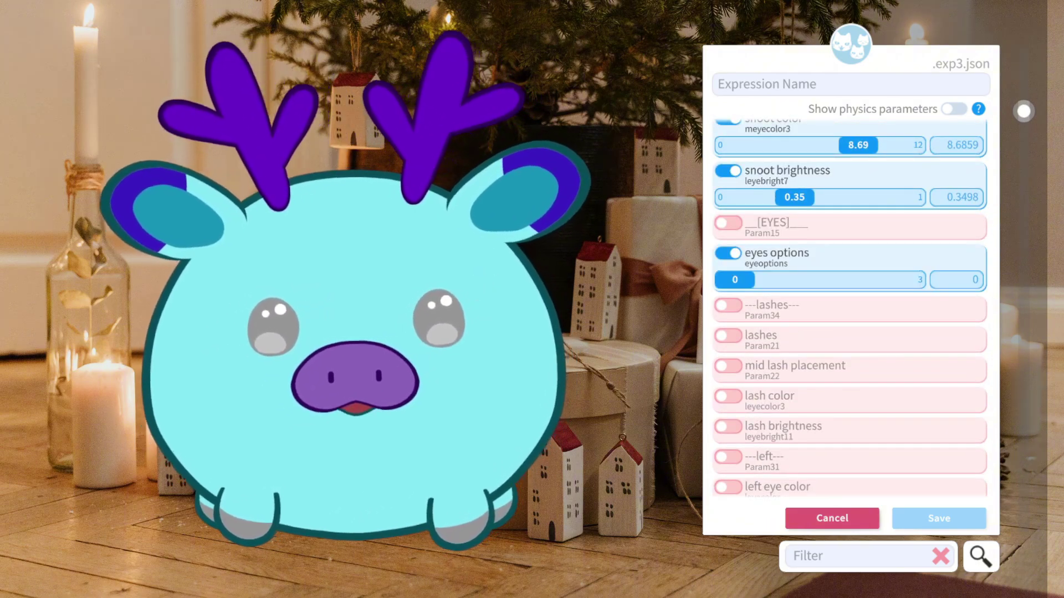
{"action": "left_click_drag", "start_coordinate": [735, 279], "coordinate": [905, 280]}
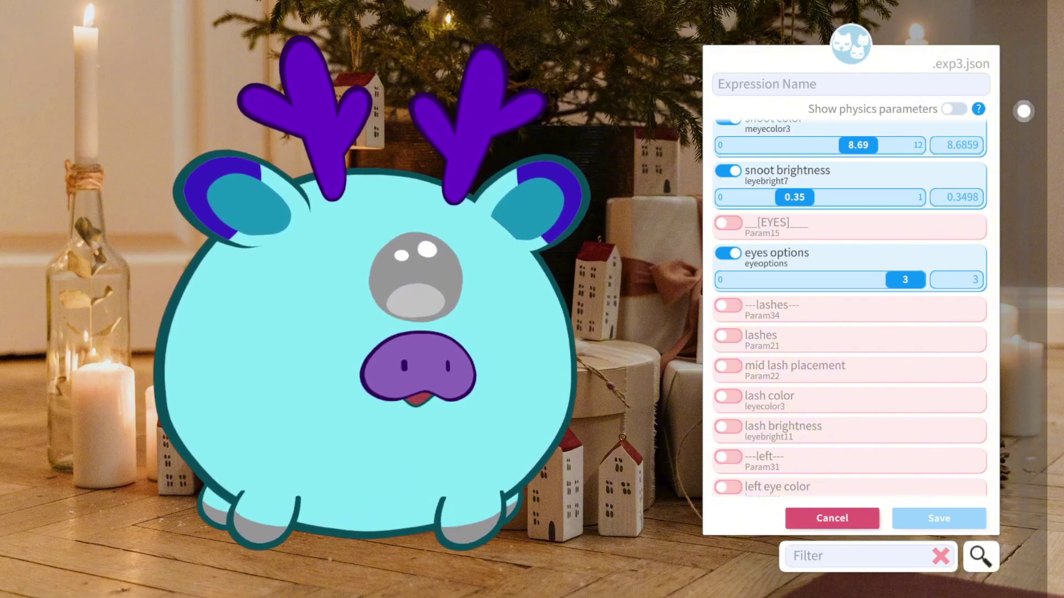
Enable lashes at the maximum value and mid lash placement at its minimum.
{"action": "scroll", "coordinate": [850, 307], "scroll_direction": "down", "scroll_amount": 2}
{"action": "left_click", "coordinate": [728, 269]}
{"action": "left_click_drag", "start_coordinate": [735, 296], "coordinate": [905, 296]}
{"action": "left_click", "coordinate": [728, 321]}
{"action": "mouse_move", "coordinate": [735, 348]}
{"action": "left_mouse_down"}
{"action": "mouse_move", "coordinate": [905, 348]}
{"action": "mouse_move", "coordinate": [734, 348]}
{"action": "left_mouse_up"}
Set the lash color to about 8.25 and enable lash brightness at 0.
{"action": "scroll", "coordinate": [850, 307], "scroll_direction": "down", "scroll_amount": 3}
{"action": "left_click", "coordinate": [728, 273]}
{"action": "left_click_drag", "start_coordinate": [735, 299], "coordinate": [864, 300]}
{"action": "left_click", "coordinate": [728, 326]}
{"action": "mouse_move", "coordinate": [735, 352]}
{"action": "left_mouse_down"}
{"action": "mouse_move", "coordinate": [842, 352]}
{"action": "mouse_move", "coordinate": [734, 352]}
{"action": "left_mouse_up"}
{"action": "left_click_drag", "start_coordinate": [864, 300], "coordinate": [735, 333]}
{"action": "scroll", "coordinate": [850, 308], "scroll_direction": "down", "scroll_amount": 3}
{"action": "left_click", "coordinate": [728, 307]}
{"action": "left_click", "coordinate": [728, 307]}
{"action": "scroll", "coordinate": [851, 308], "scroll_direction": "down", "scroll_amount": 7}
{"action": "left_click", "coordinate": [728, 345]}
{"action": "left_click", "coordinate": [728, 345]}
{"action": "scroll", "coordinate": [851, 308], "scroll_direction": "down", "scroll_amount": 1}
{"action": "left_click", "coordinate": [728, 343]}
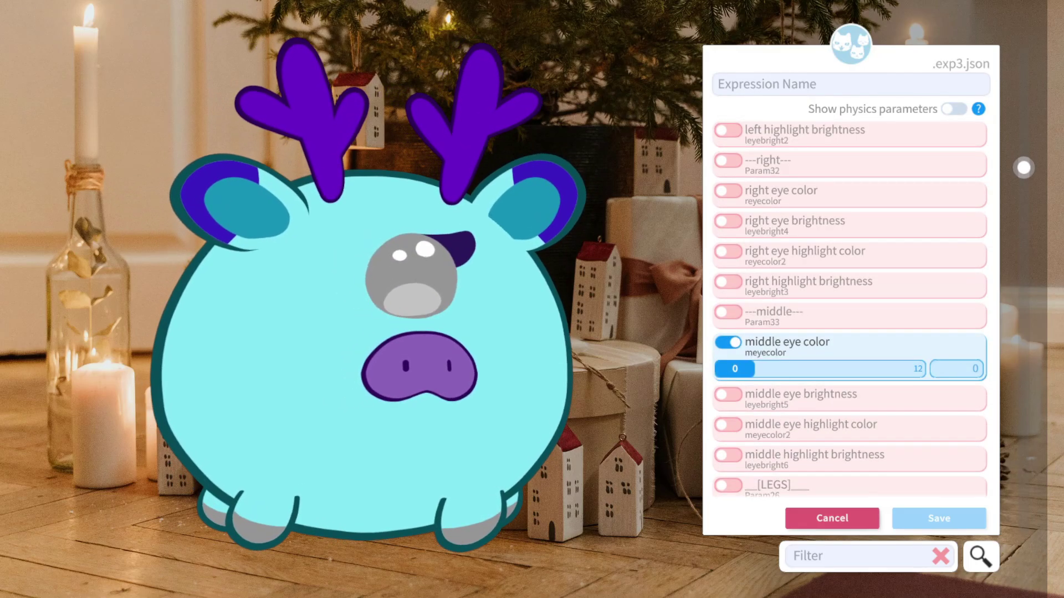
{"action": "scroll", "coordinate": [850, 307], "scroll_direction": "up", "scroll_amount": 6}
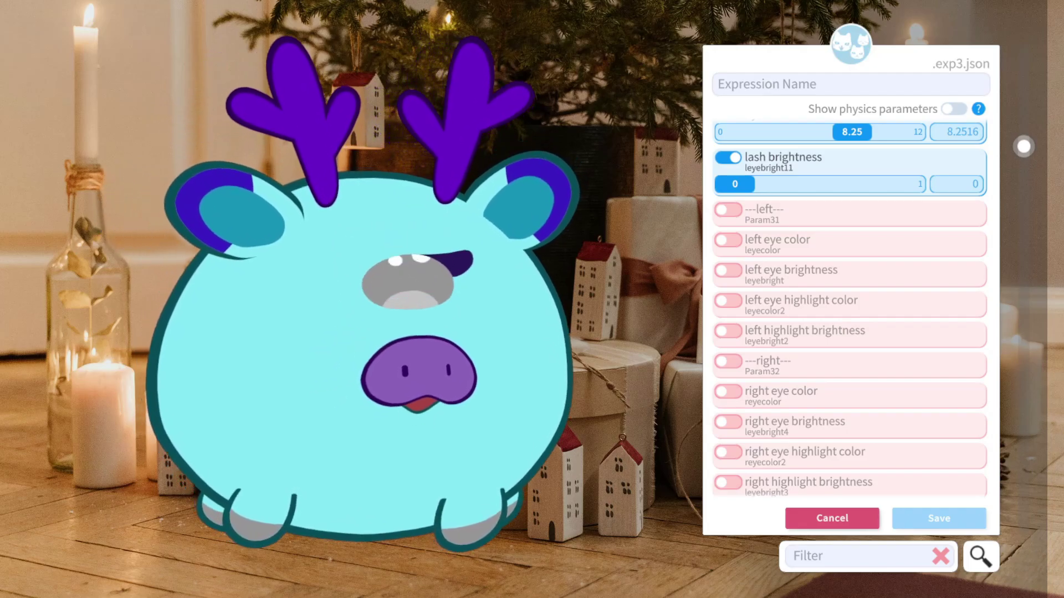
{"action": "scroll", "coordinate": [850, 308], "scroll_direction": "down", "scroll_amount": 1}
{"action": "left_click", "coordinate": [727, 206]}
{"action": "mouse_move", "coordinate": [734, 233]}
{"action": "left_mouse_down"}
{"action": "mouse_move", "coordinate": [905, 234]}
{"action": "mouse_move", "coordinate": [734, 233]}
{"action": "left_mouse_up"}
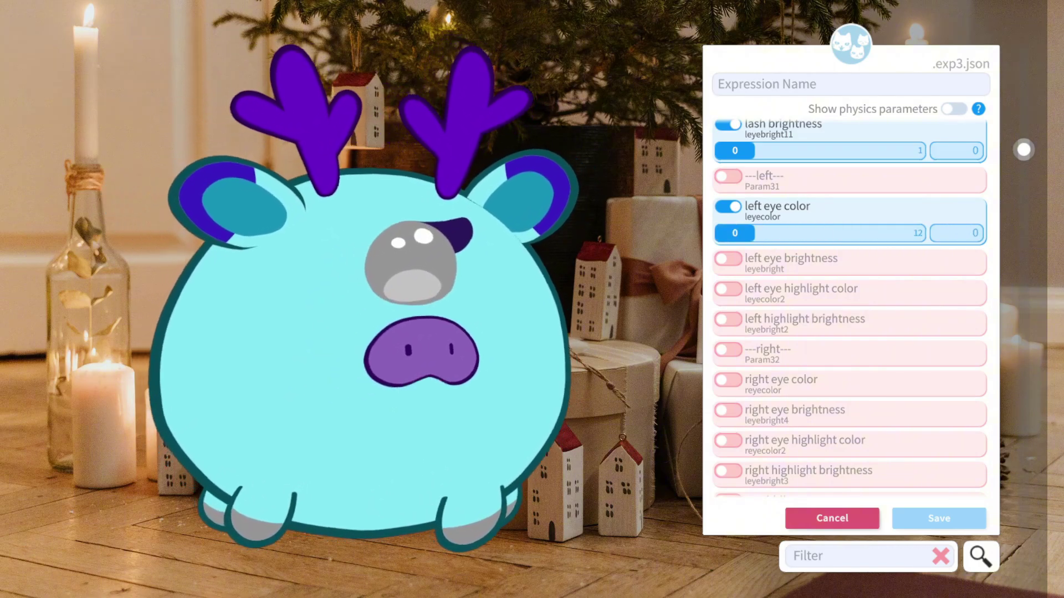
{"action": "left_click", "coordinate": [728, 207]}
Set the middle eye color to about 9.55 and enable middle eye brightness at 0.
{"action": "scroll", "coordinate": [850, 308], "scroll_direction": "down", "scroll_amount": 1}
{"action": "scroll", "coordinate": [850, 308], "scroll_direction": "down", "scroll_amount": 5}
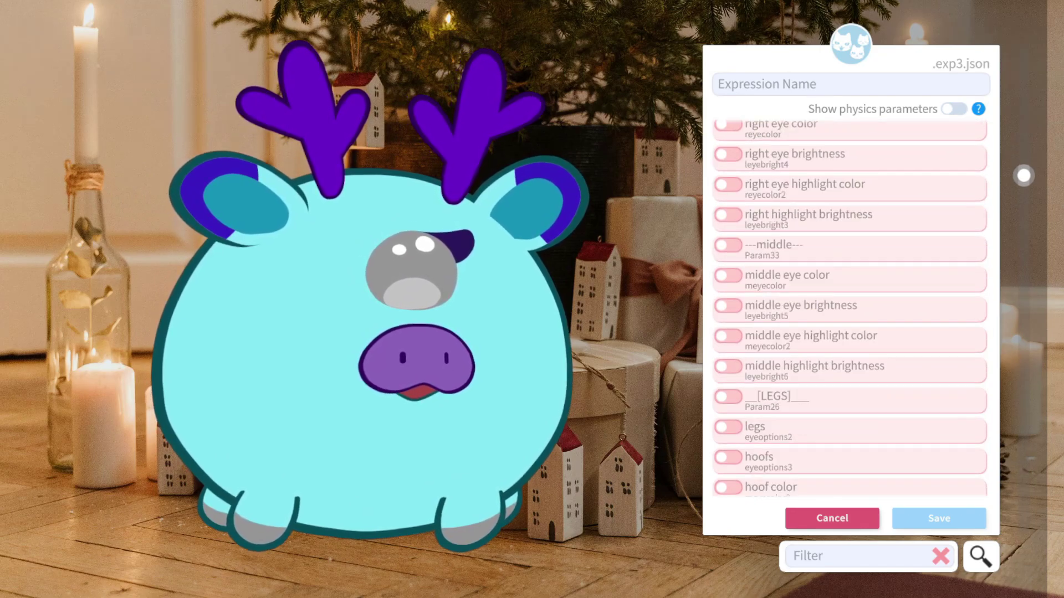
{"action": "left_click", "coordinate": [728, 275]}
{"action": "left_click_drag", "start_coordinate": [735, 302], "coordinate": [870, 302]}
{"action": "left_click", "coordinate": [728, 327]}
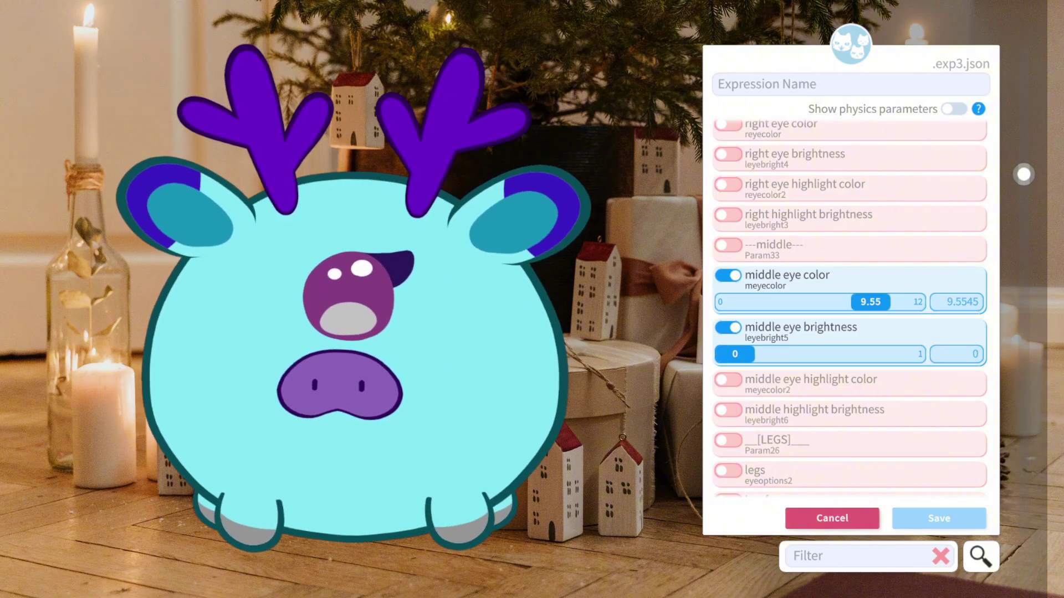
Enable middle eye highlight color and set it to about 10.47.
{"action": "scroll", "coordinate": [850, 308], "scroll_direction": "down", "scroll_amount": 4}
{"action": "left_click", "coordinate": [728, 246]}
{"action": "left_click_drag", "start_coordinate": [734, 272], "coordinate": [785, 285]}
Enable the legs and hoofs parameters, both at 0.
{"action": "scroll", "coordinate": [850, 308], "scroll_direction": "down", "scroll_amount": 3}
{"action": "left_click", "coordinate": [728, 259]}
{"action": "left_click", "coordinate": [728, 310]}
Set the hoof color to about 8.49 and the hoof brightness to about 0.13.
{"action": "left_click_drag", "start_coordinate": [735, 355], "coordinate": [854, 355]}
{"action": "left_click", "coordinate": [728, 380]}
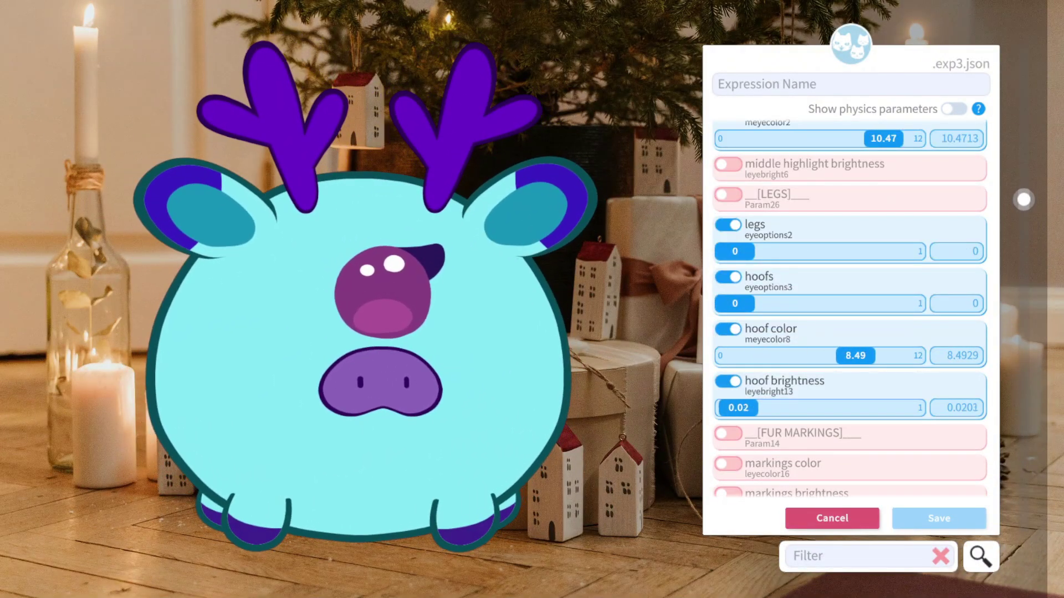
{"action": "left_click_drag", "start_coordinate": [734, 407], "coordinate": [756, 407]}
Enable the markings color parameter in the fur markings section.
{"action": "scroll", "coordinate": [849, 308], "scroll_direction": "down", "scroll_amount": 3}
{"action": "left_click", "coordinate": [728, 269]}
{"action": "left_click", "coordinate": [728, 265]}
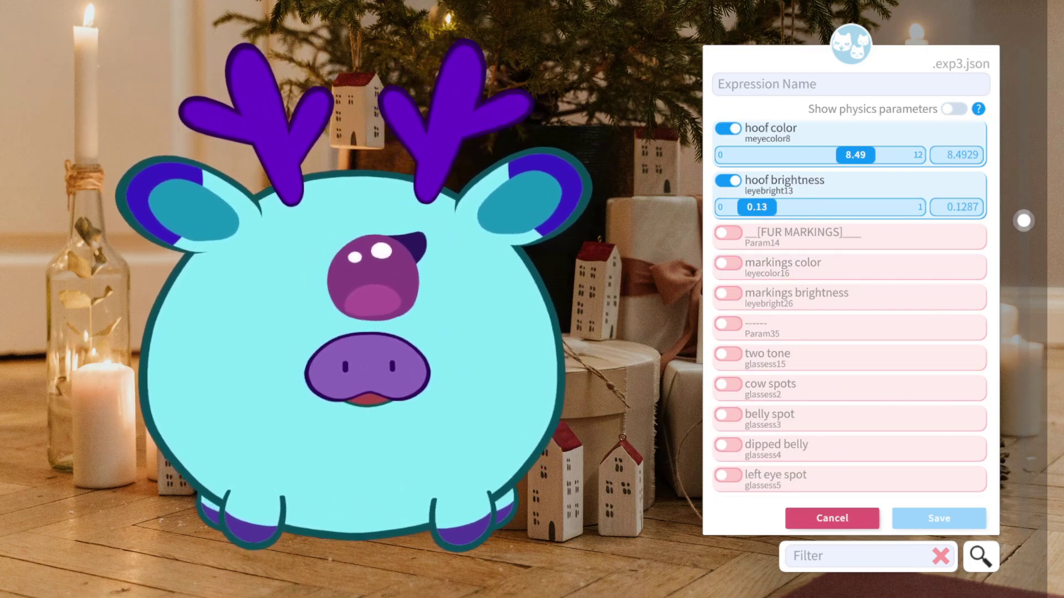
{"action": "left_click", "coordinate": [728, 263]}
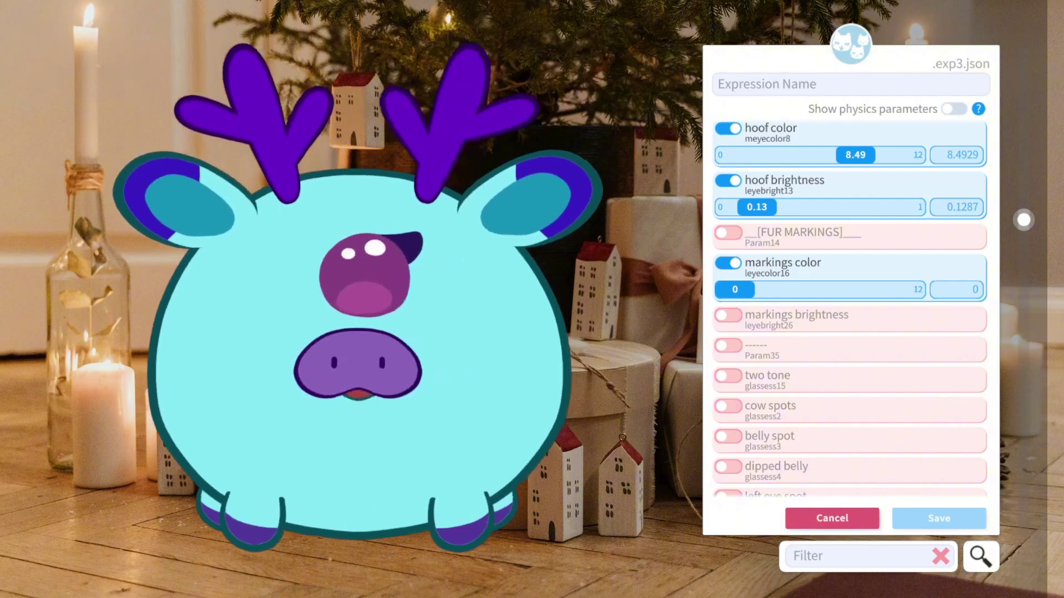
{"action": "scroll", "coordinate": [850, 310], "scroll_direction": "down", "scroll_amount": 1}
{"action": "scroll", "coordinate": [850, 308], "scroll_direction": "down", "scroll_amount": 1}
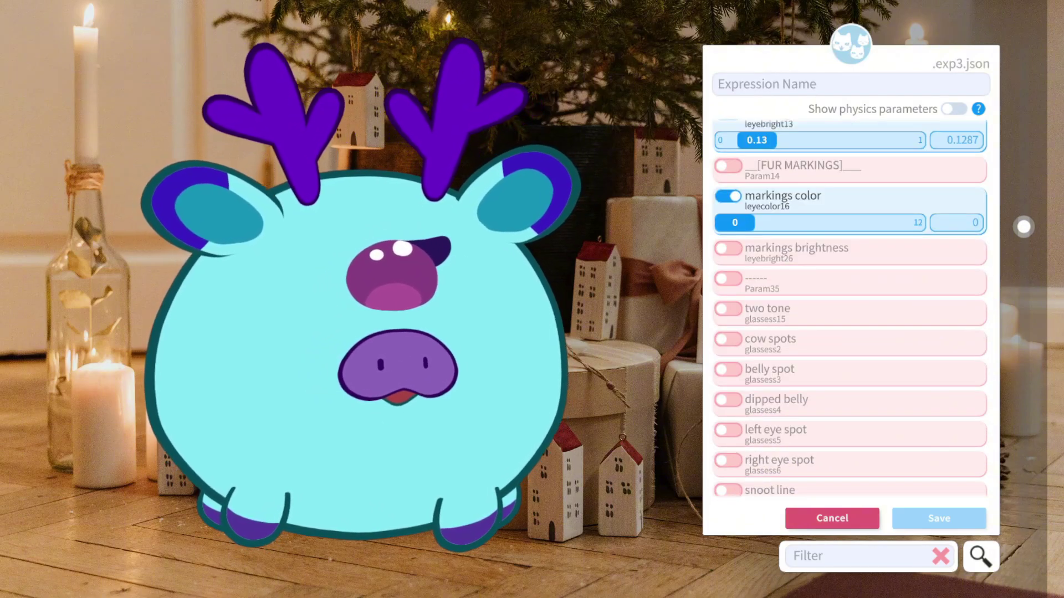
{"action": "scroll", "coordinate": [849, 308], "scroll_direction": "down", "scroll_amount": 9}
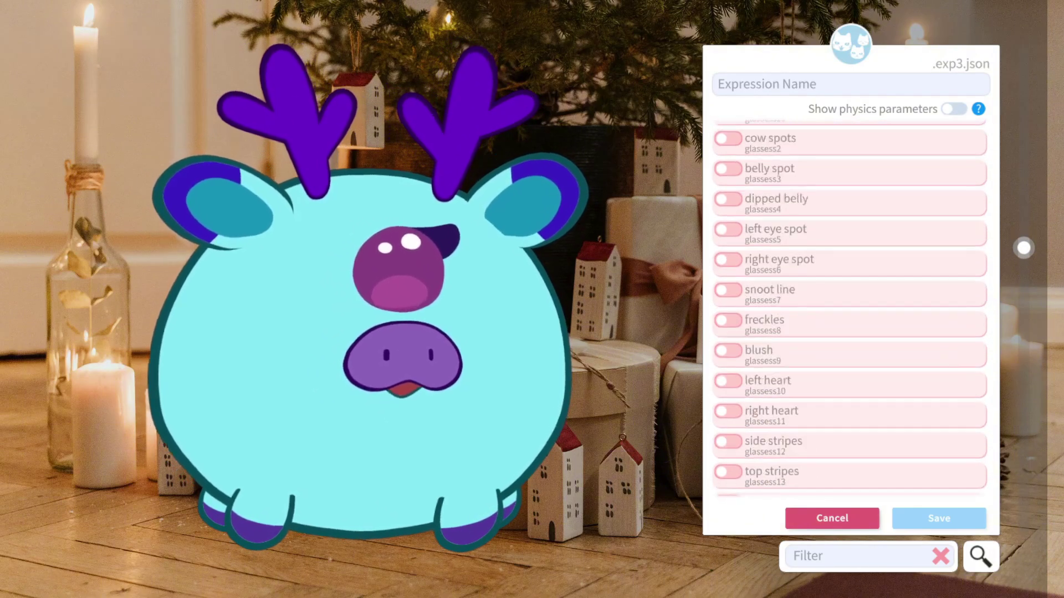
{"action": "scroll", "coordinate": [850, 307], "scroll_direction": "up", "scroll_amount": 3}
{"action": "scroll", "coordinate": [849, 308], "scroll_direction": "up", "scroll_amount": 4}
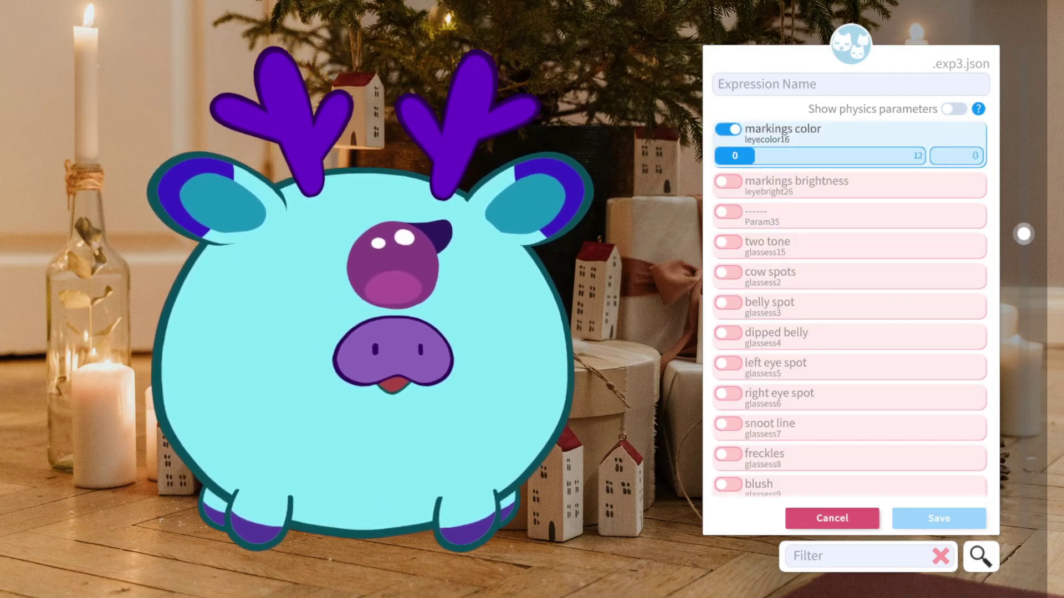
Enable the two tone marking at 1 and set the markings color to about 6.61.
{"action": "left_click", "coordinate": [728, 241]}
{"action": "left_click_drag", "start_coordinate": [735, 268], "coordinate": [906, 268]}
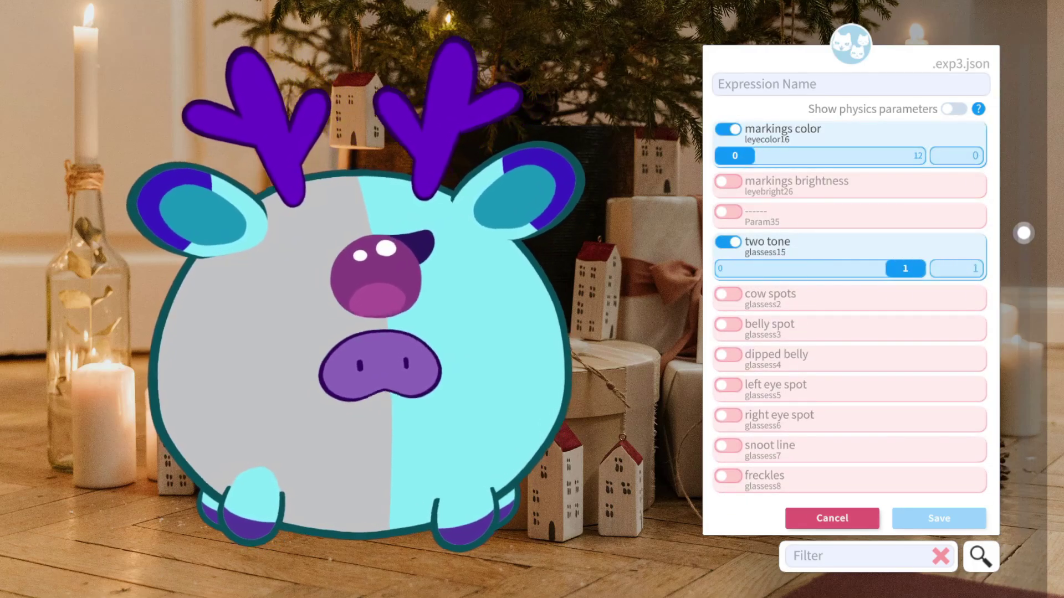
{"action": "scroll", "coordinate": [1023, 233], "scroll_direction": "up", "scroll_amount": 3}
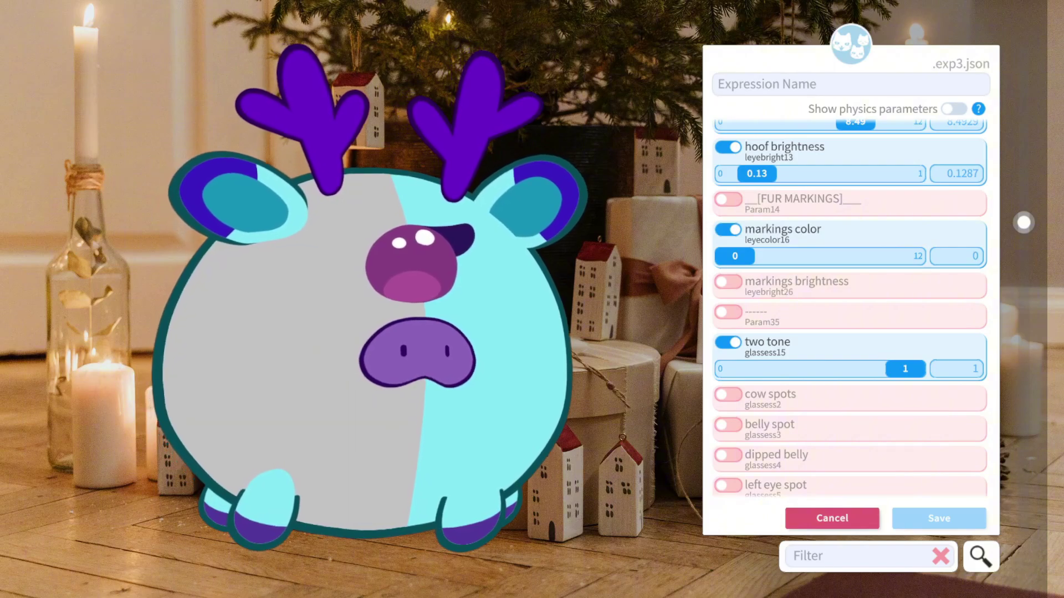
{"action": "left_click_drag", "start_coordinate": [735, 256], "coordinate": [829, 256]}
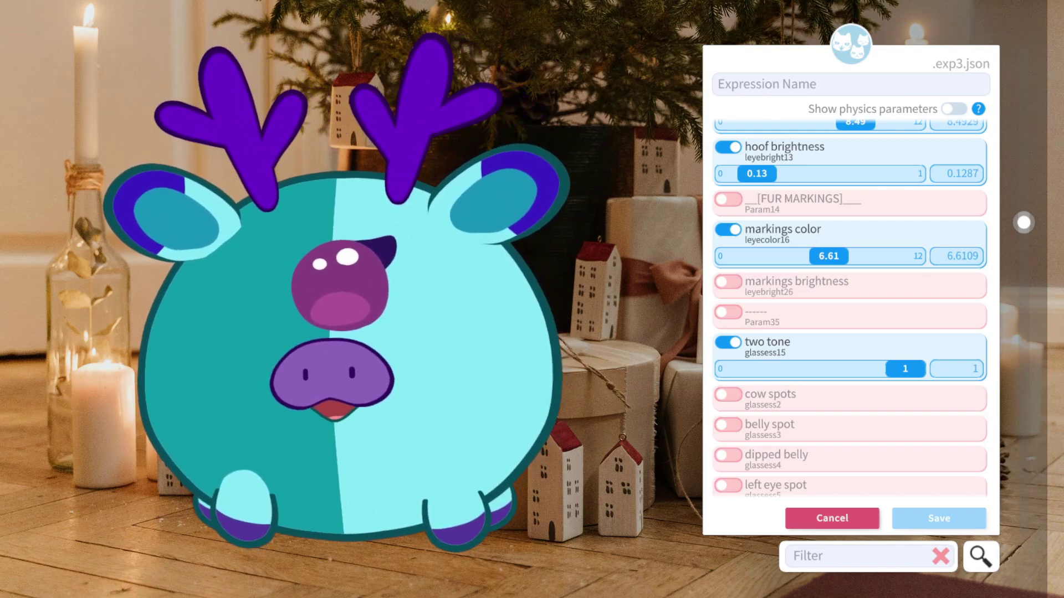
Enable the dipped belly marking and raise it to 1.
{"action": "scroll", "coordinate": [1023, 222], "scroll_direction": "down", "scroll_amount": 2}
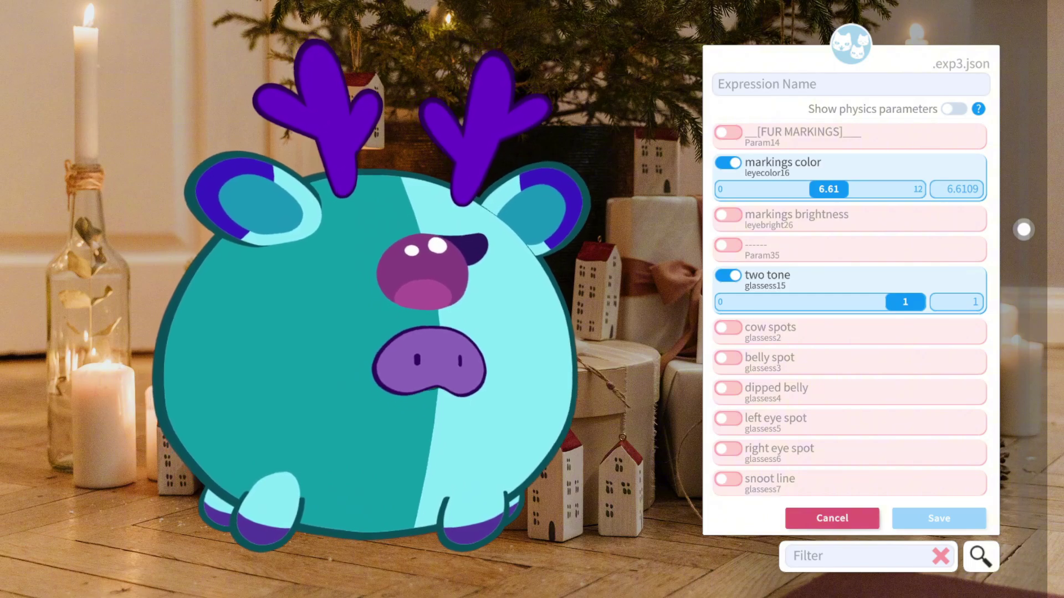
{"action": "left_click", "coordinate": [728, 388]}
{"action": "left_click_drag", "start_coordinate": [726, 414], "coordinate": [825, 415]}
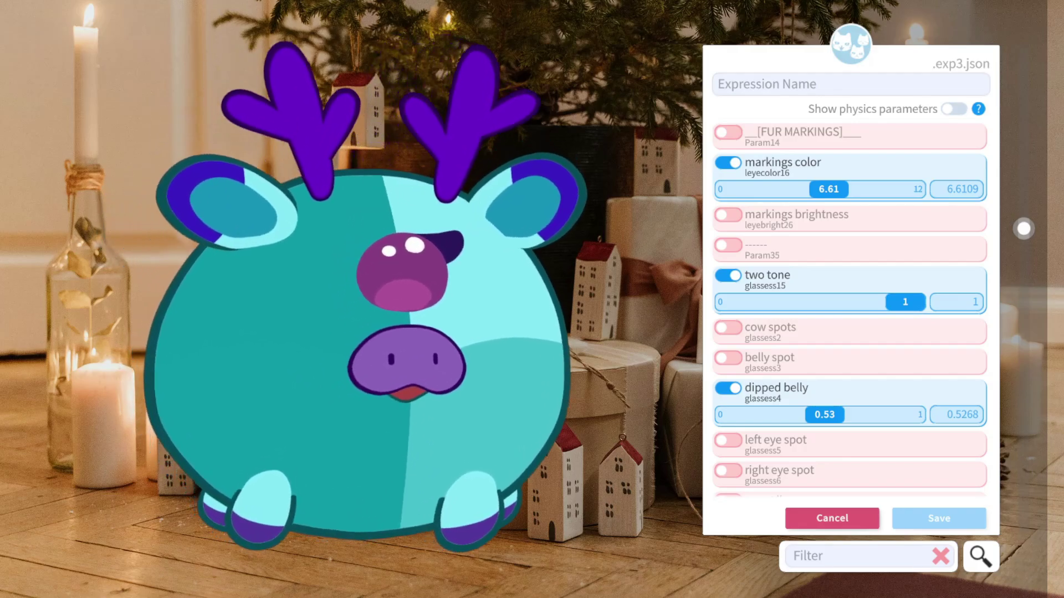
{"action": "left_click_drag", "start_coordinate": [824, 415], "coordinate": [905, 415]}
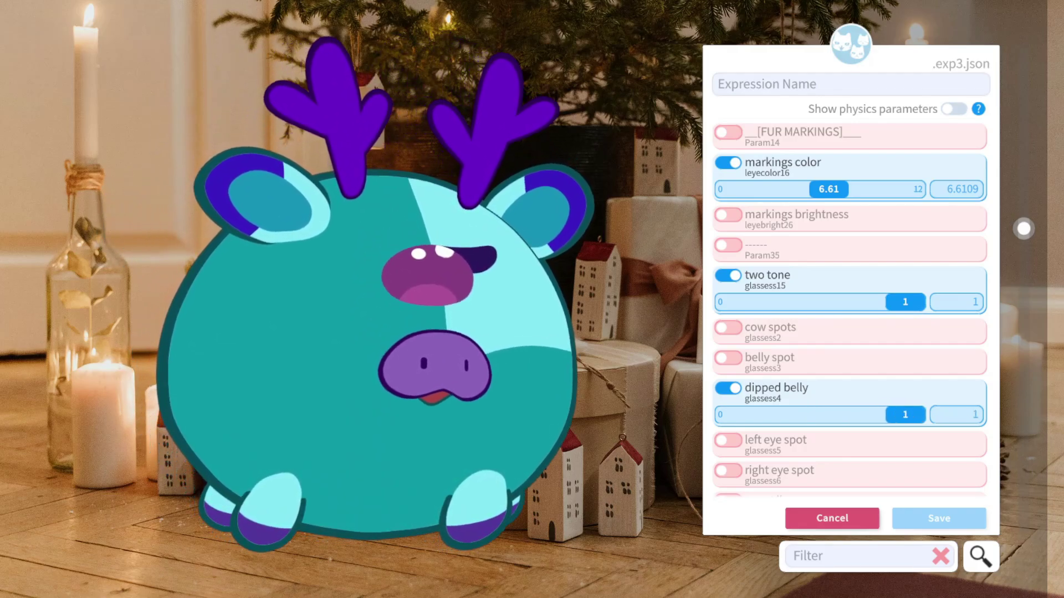
{"action": "scroll", "coordinate": [1023, 230], "scroll_direction": "down", "scroll_amount": 1}
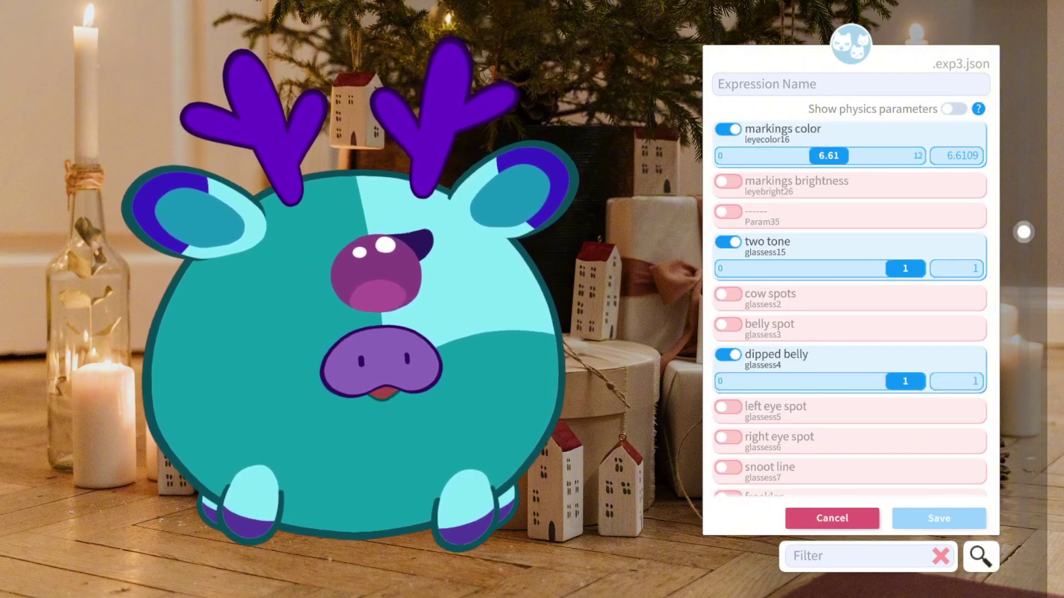
Enable cow spots at 1 and disable the dipped belly and two tone markings.
{"action": "left_click", "coordinate": [727, 294]}
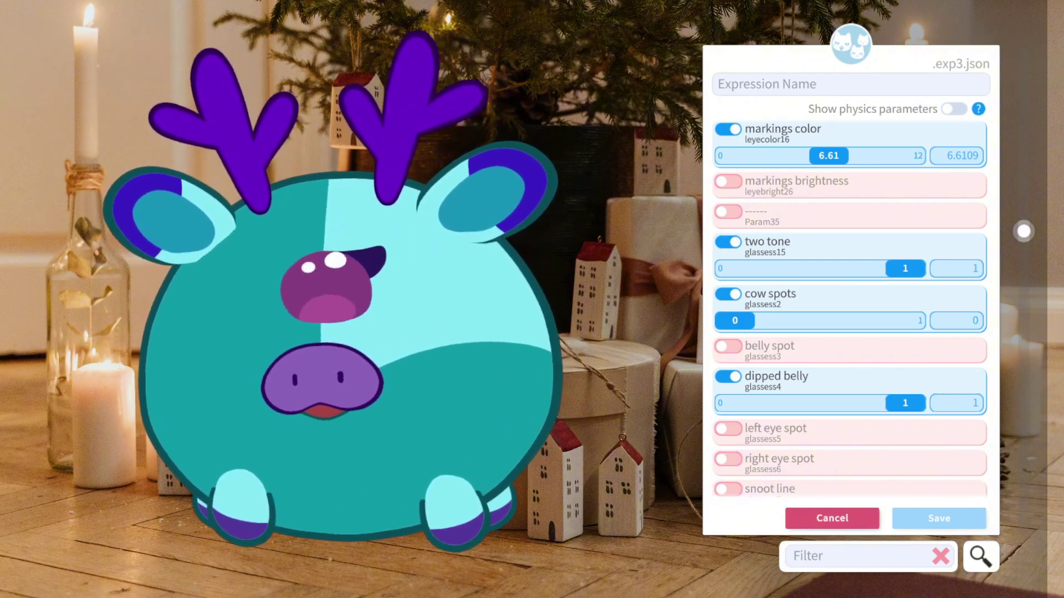
{"action": "scroll", "coordinate": [850, 309], "scroll_direction": "up", "scroll_amount": 2}
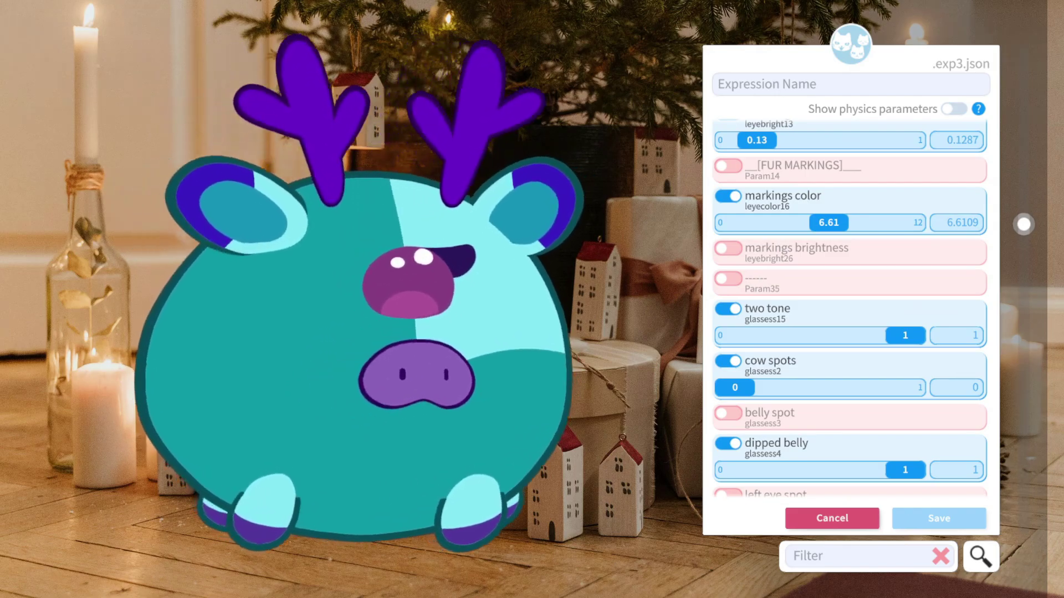
{"action": "left_click", "coordinate": [727, 444]}
{"action": "left_click", "coordinate": [728, 361]}
{"action": "left_click", "coordinate": [728, 309]}
{"action": "scroll", "coordinate": [849, 309], "scroll_direction": "down", "scroll_amount": 5}
Enable freckles at about 0.99 and the belly spot at 1.
{"action": "left_click", "coordinate": [727, 171]}
{"action": "left_click", "coordinate": [727, 375]}
{"action": "left_click", "coordinate": [727, 361]}
{"action": "left_click", "coordinate": [728, 361]}
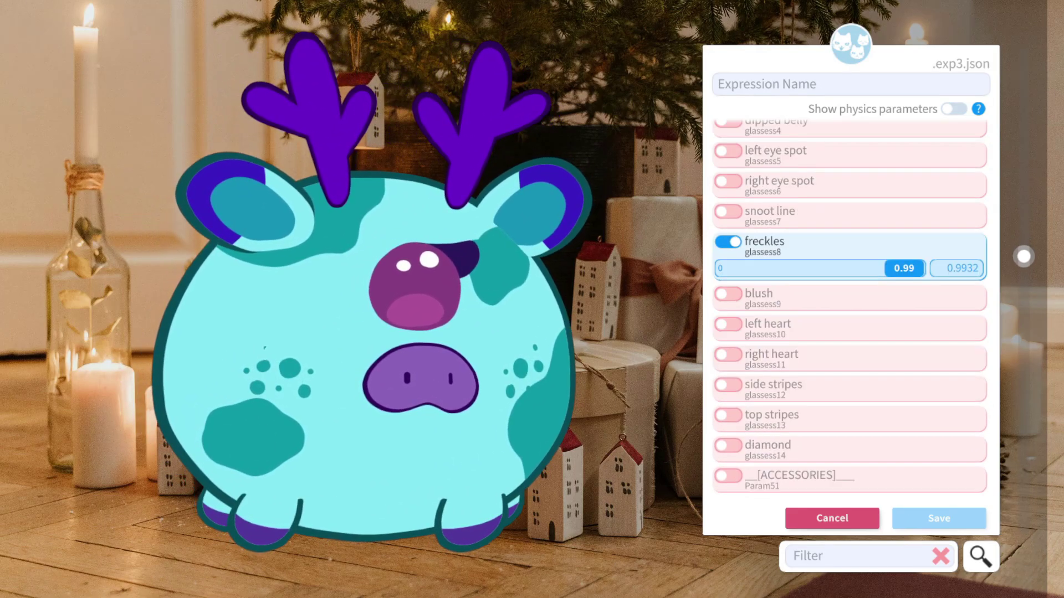
{"action": "scroll", "coordinate": [849, 309], "scroll_direction": "up", "scroll_amount": 3}
{"action": "left_click", "coordinate": [727, 157]}
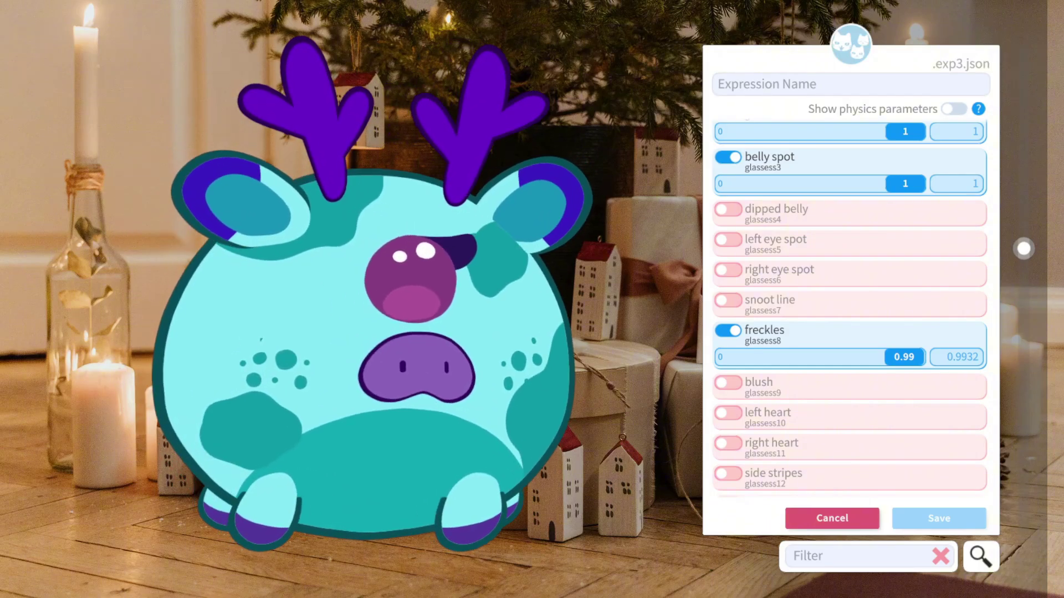
Enable the antler lights at about 0.72 and the lights animation at 2.
{"action": "scroll", "coordinate": [850, 309], "scroll_direction": "down", "scroll_amount": 10}
{"action": "left_click", "coordinate": [728, 297]}
{"action": "left_click", "coordinate": [727, 297]}
{"action": "scroll", "coordinate": [850, 308], "scroll_direction": "down", "scroll_amount": 5}
{"action": "left_click", "coordinate": [728, 281]}
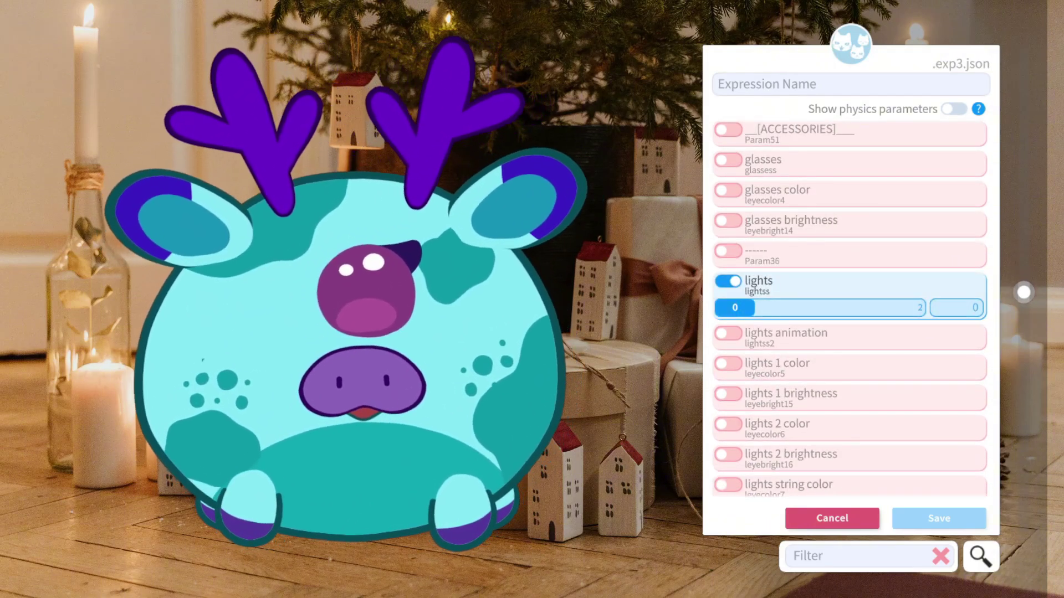
{"action": "left_click_drag", "start_coordinate": [735, 307], "coordinate": [795, 308]}
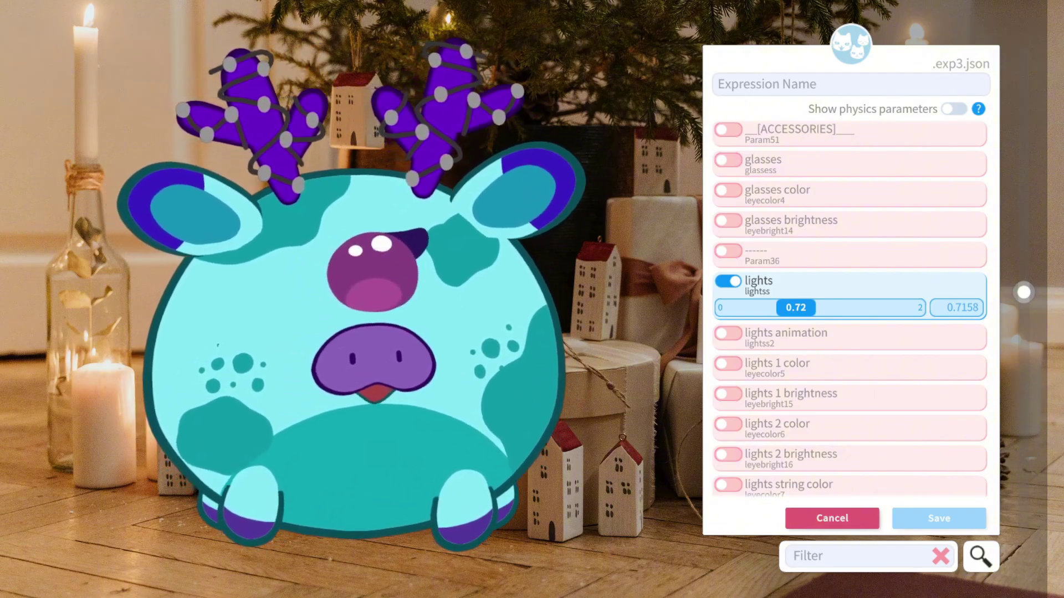
{"action": "left_click", "coordinate": [728, 333]}
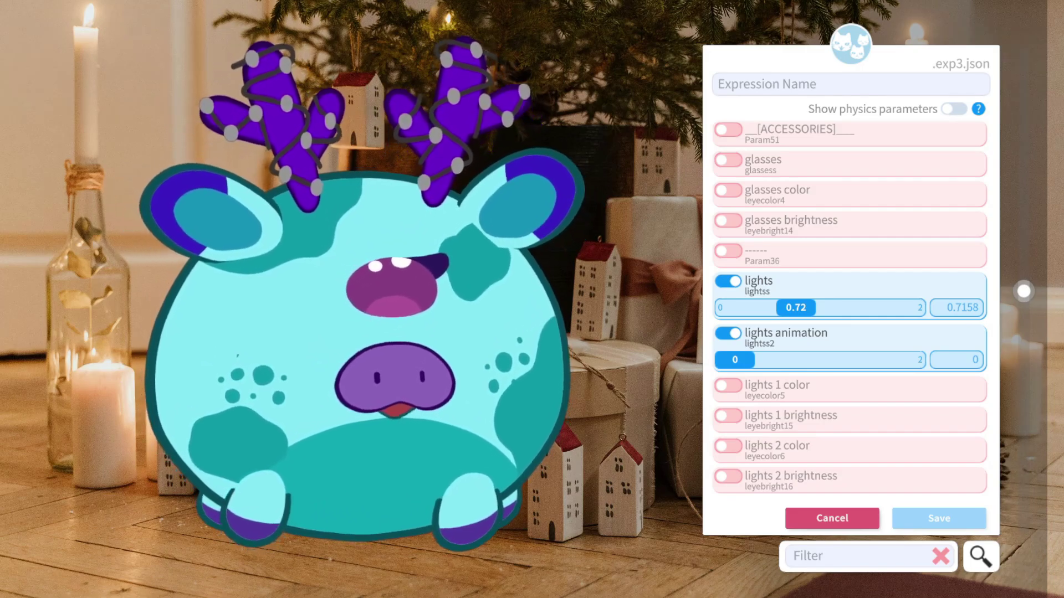
{"action": "left_click_drag", "start_coordinate": [734, 360], "coordinate": [904, 360]}
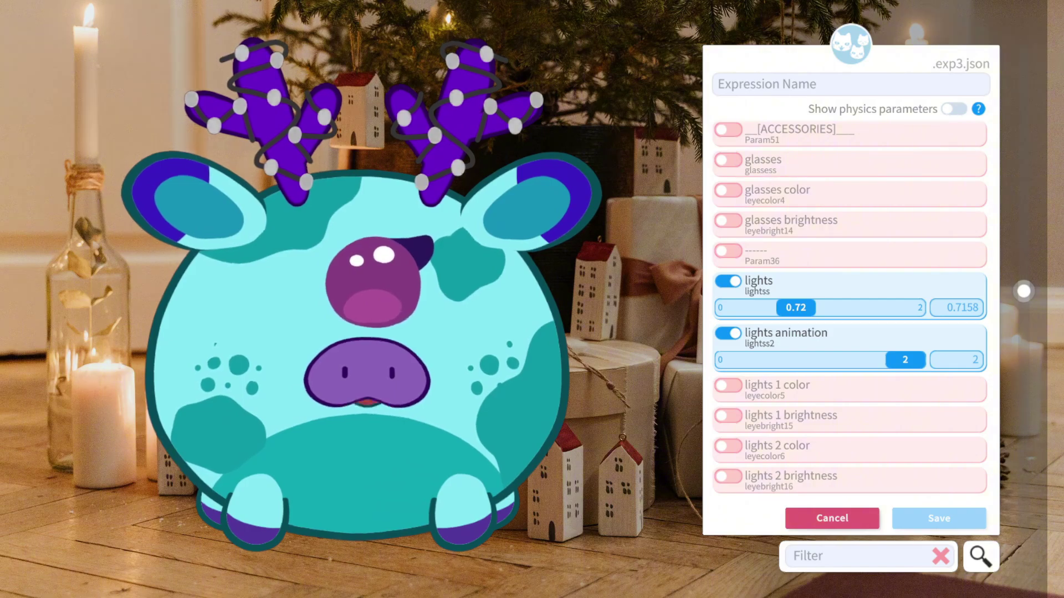
Enable both light colors, setting lights 1 color to about 1.98 and lights 2 color to about 11.53.
{"action": "scroll", "coordinate": [1023, 290], "scroll_direction": "down", "scroll_amount": 2}
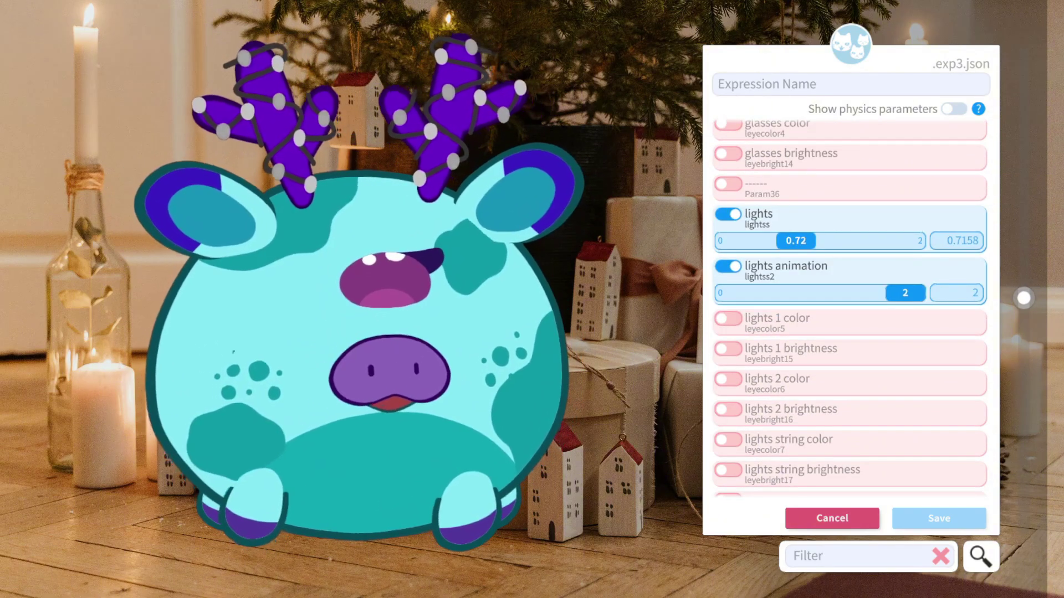
{"action": "left_click", "coordinate": [727, 318]}
{"action": "left_click_drag", "start_coordinate": [727, 345], "coordinate": [824, 344]}
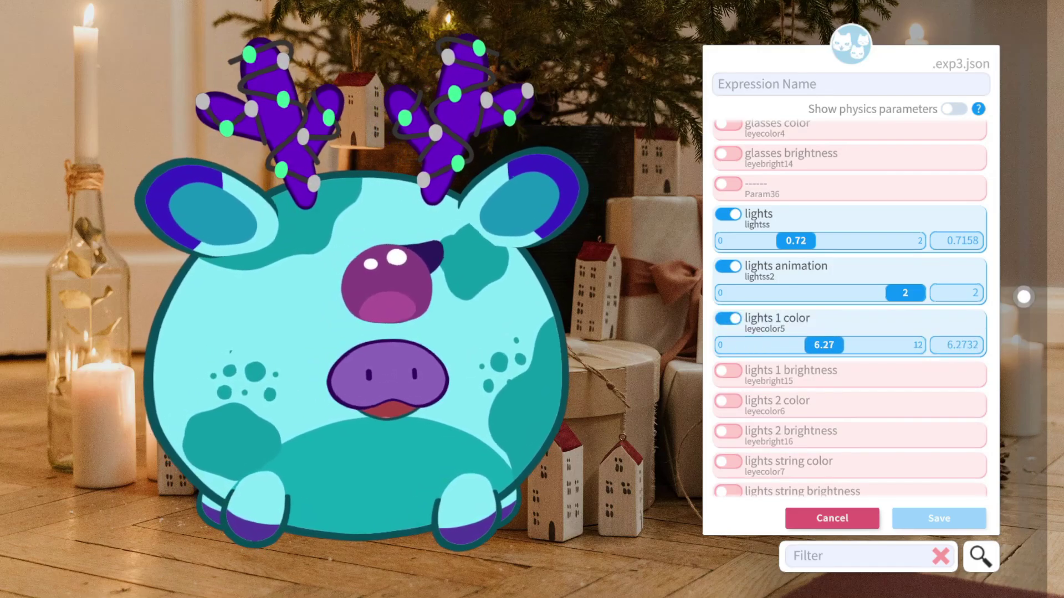
{"action": "left_click", "coordinate": [727, 401]}
{"action": "left_click_drag", "start_coordinate": [727, 427], "coordinate": [899, 427]}
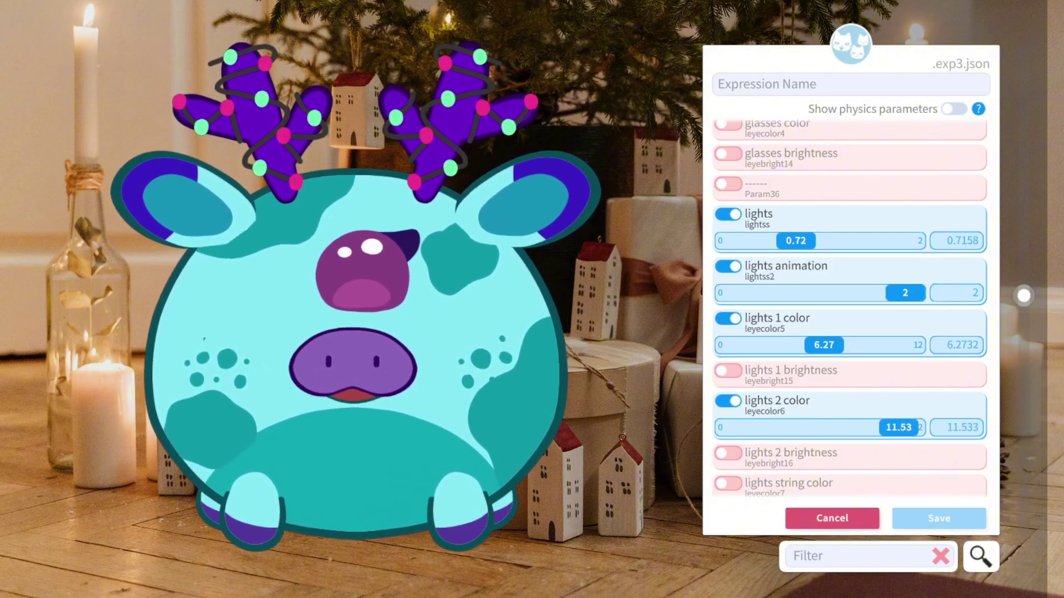
{"action": "left_click_drag", "start_coordinate": [823, 344], "coordinate": [763, 344]}
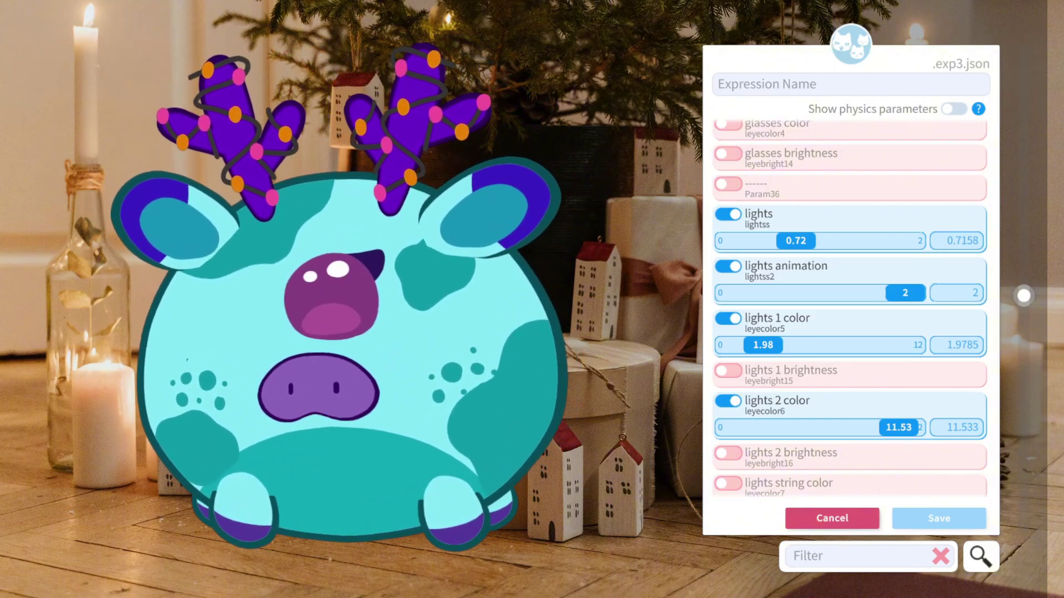
Enable the lights string color and set it to about 4.25.
{"action": "scroll", "coordinate": [850, 307], "scroll_direction": "down", "scroll_amount": 3}
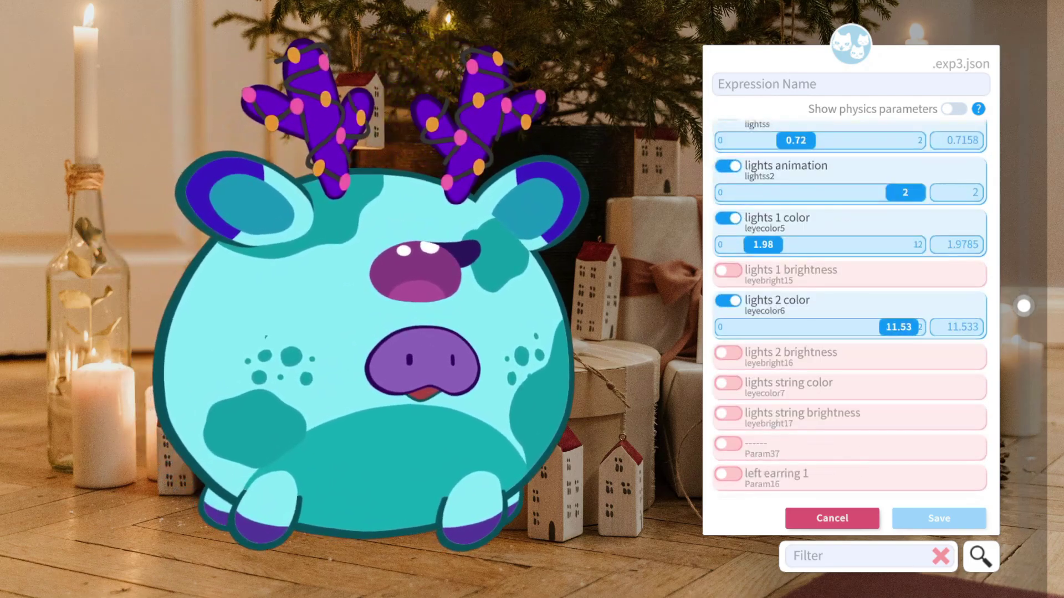
{"action": "left_click", "coordinate": [727, 383]}
{"action": "left_click_drag", "start_coordinate": [735, 410], "coordinate": [795, 409]}
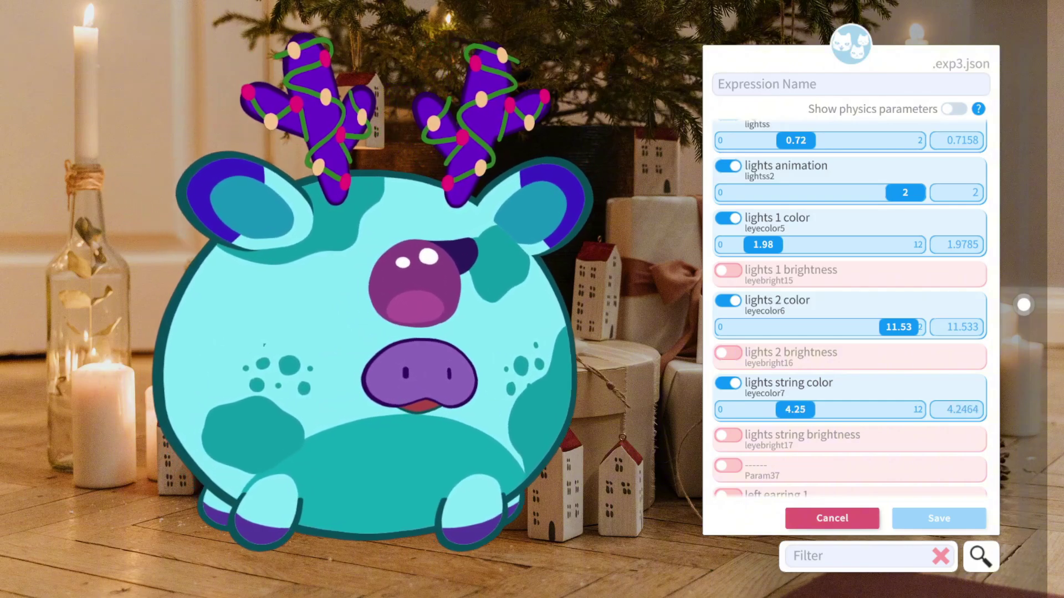
Try a lights string brightness of about 0.6, and turn that parameter off again.
{"action": "left_click", "coordinate": [728, 435]}
{"action": "left_click_drag", "start_coordinate": [734, 462], "coordinate": [836, 461]}
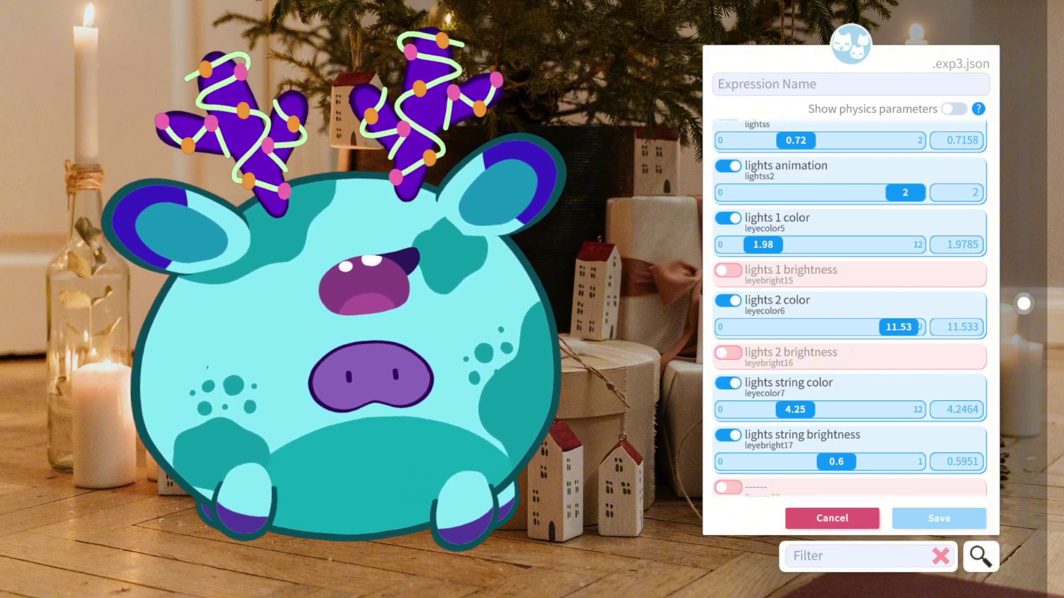
{"action": "left_click_drag", "start_coordinate": [836, 461], "coordinate": [814, 461]}
{"action": "left_click", "coordinate": [727, 435]}
Add the first left and right earrings and give both a matching yellow color.
{"action": "scroll", "coordinate": [727, 435], "scroll_direction": "down", "scroll_amount": 1}
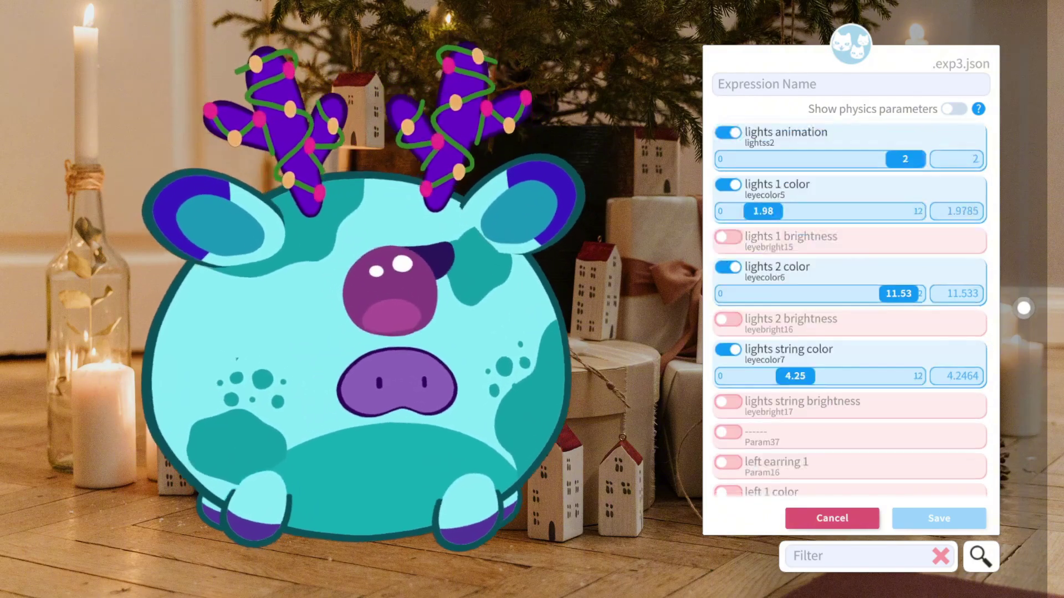
{"action": "scroll", "coordinate": [1023, 308], "scroll_direction": "down", "scroll_amount": 15}
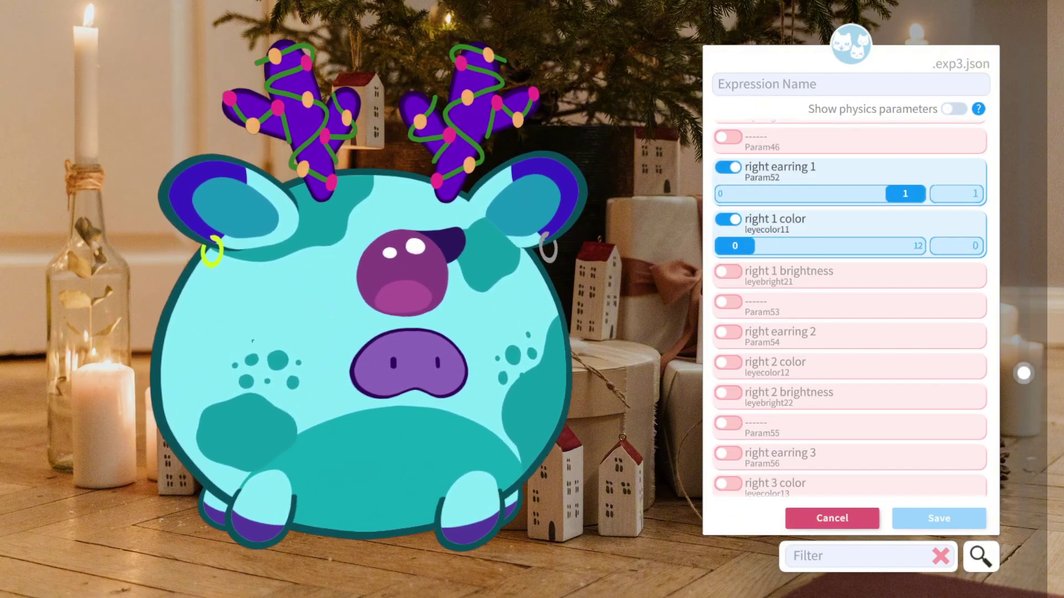
{"action": "left_click_drag", "start_coordinate": [735, 246], "coordinate": [778, 246]}
{"action": "scroll", "coordinate": [850, 310], "scroll_direction": "up", "scroll_amount": 11}
{"action": "left_click_drag", "start_coordinate": [781, 205], "coordinate": [778, 206]}
Enable the bell collar at 1 and set the bell color to about 2.85.
{"action": "scroll", "coordinate": [851, 310], "scroll_direction": "down", "scroll_amount": 20}
{"action": "left_click", "coordinate": [728, 274]}
{"action": "left_click_drag", "start_coordinate": [735, 300], "coordinate": [905, 300]}
{"action": "left_click", "coordinate": [728, 325]}
{"action": "left_click_drag", "start_coordinate": [734, 352], "coordinate": [775, 352]}
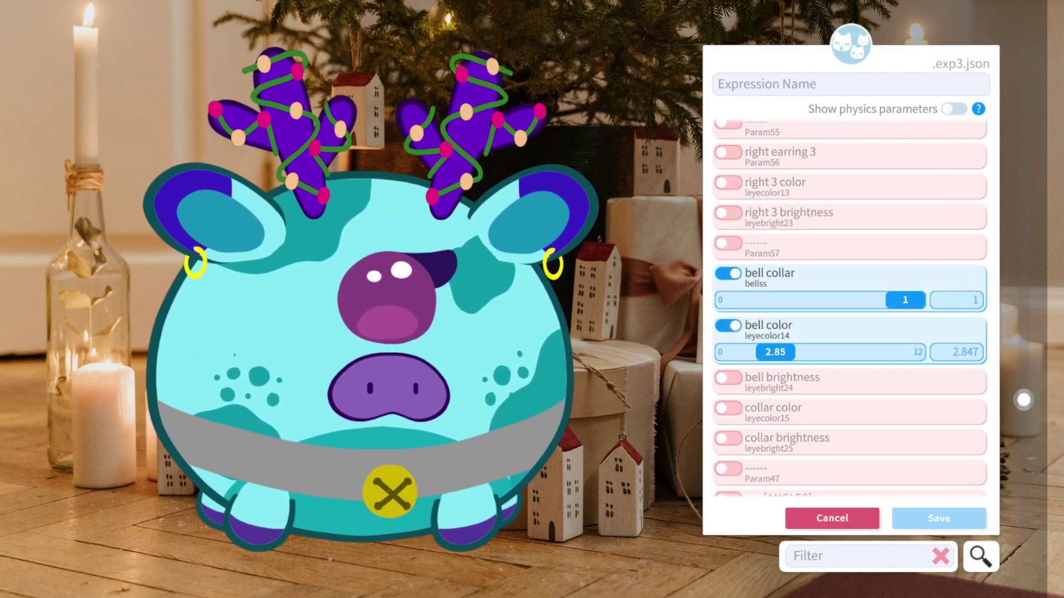
Turn off the bell collar, bell color and bell brightness parameters.
{"action": "left_click", "coordinate": [728, 378]}
{"action": "scroll", "coordinate": [728, 273], "scroll_direction": "down", "scroll_amount": 3}
{"action": "left_click", "coordinate": [728, 173]}
{"action": "scroll", "coordinate": [728, 174], "scroll_direction": "down", "scroll_amount": 1}
{"action": "left_click", "coordinate": [728, 170]}
{"action": "scroll", "coordinate": [727, 169], "scroll_direction": "down", "scroll_amount": 1}
{"action": "left_click", "coordinate": [727, 166]}
{"action": "scroll", "coordinate": [727, 166], "scroll_direction": "up", "scroll_amount": 4}
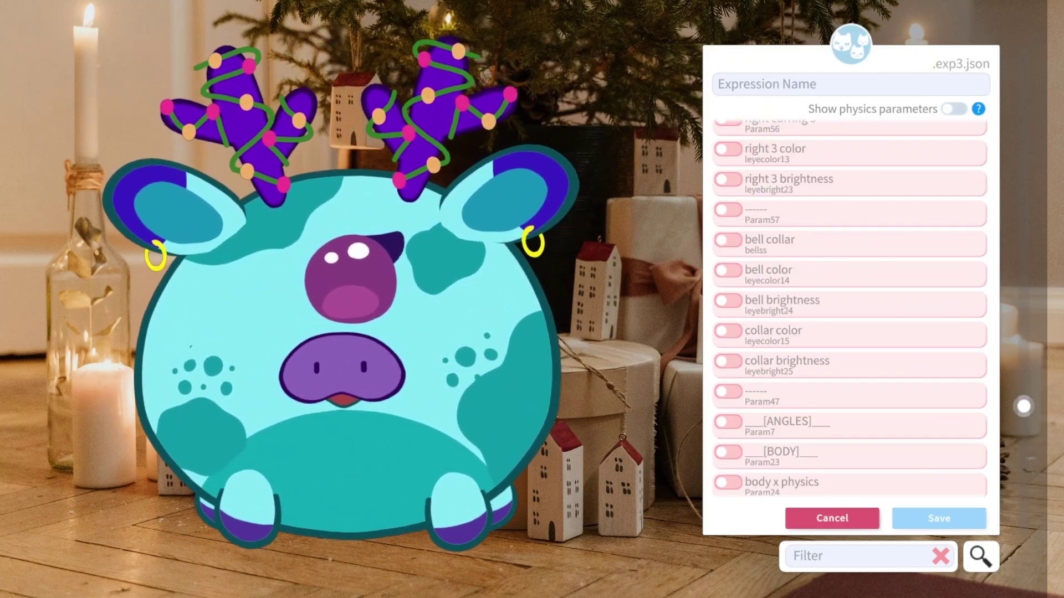
Name the expression "my model" and save it.
{"action": "scroll", "coordinate": [1023, 407], "scroll_direction": "down", "scroll_amount": 1}
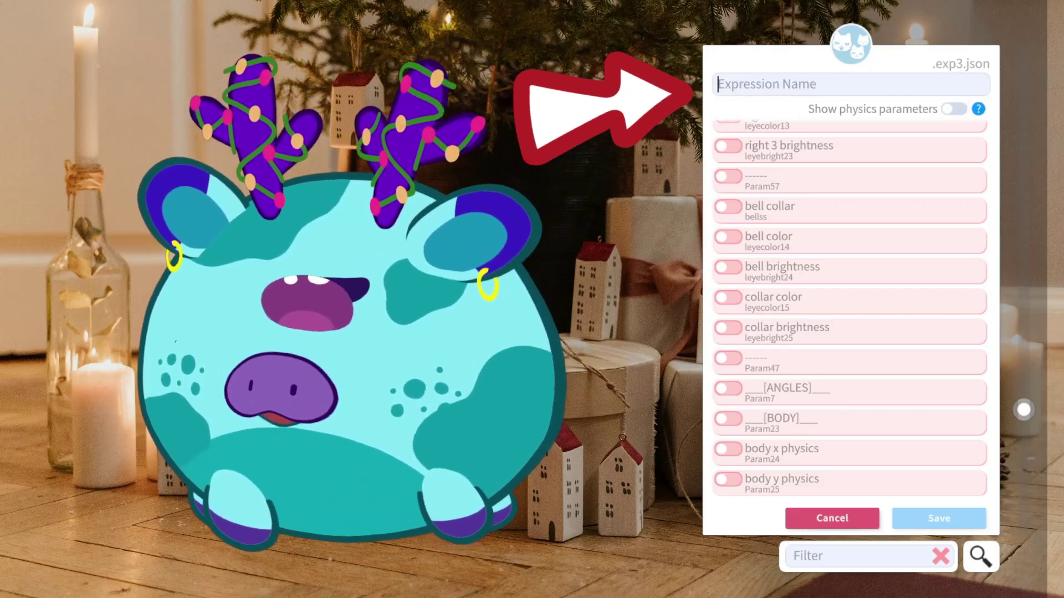
{"action": "type", "text": "my"}
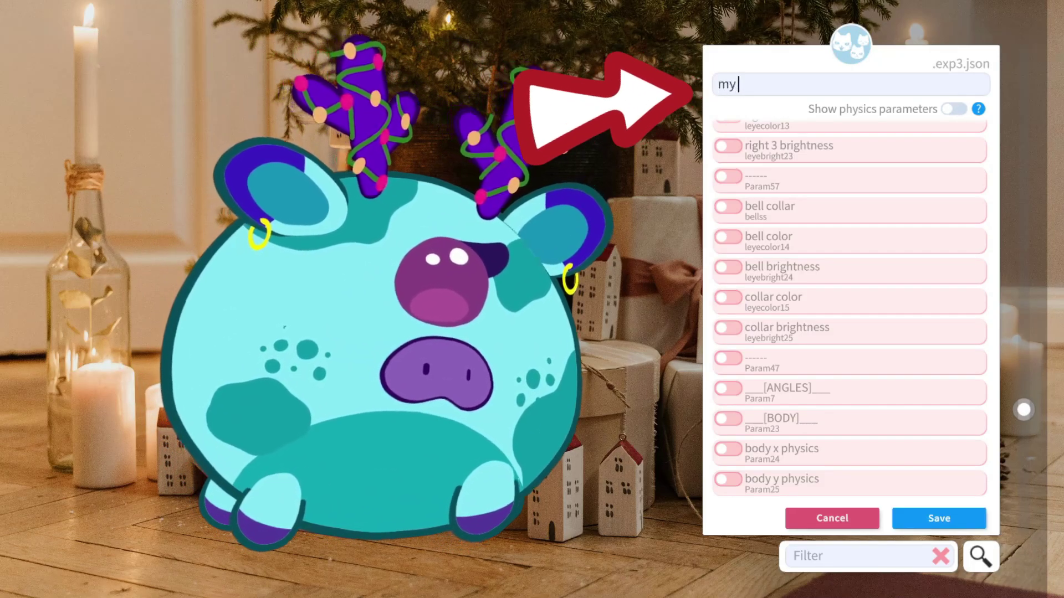
{"action": "type", "text": " model"}
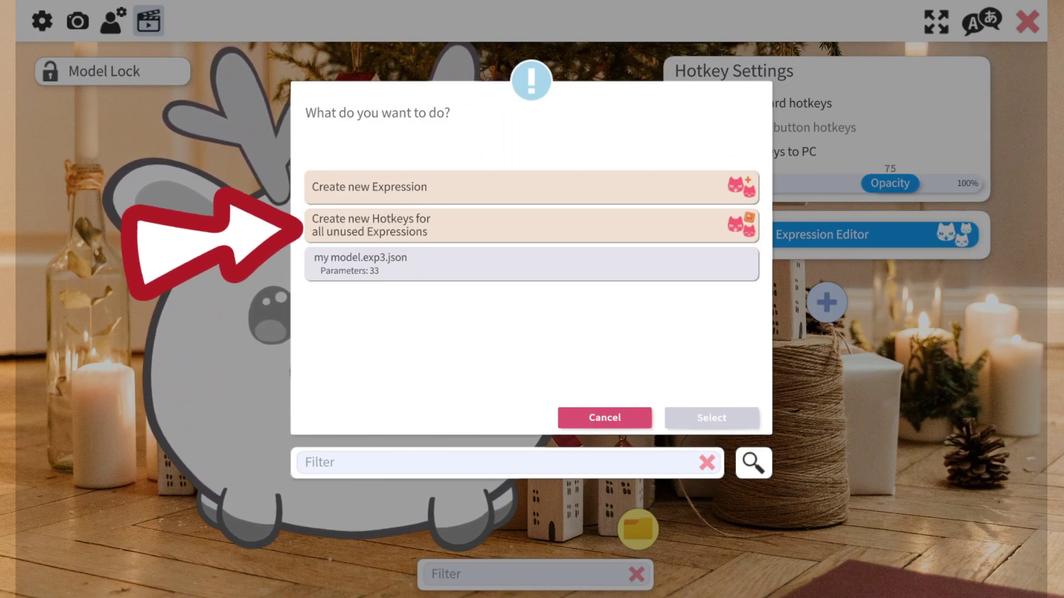
Create new hotkeys for all unused expressions.
{"action": "left_click", "coordinate": [531, 225]}
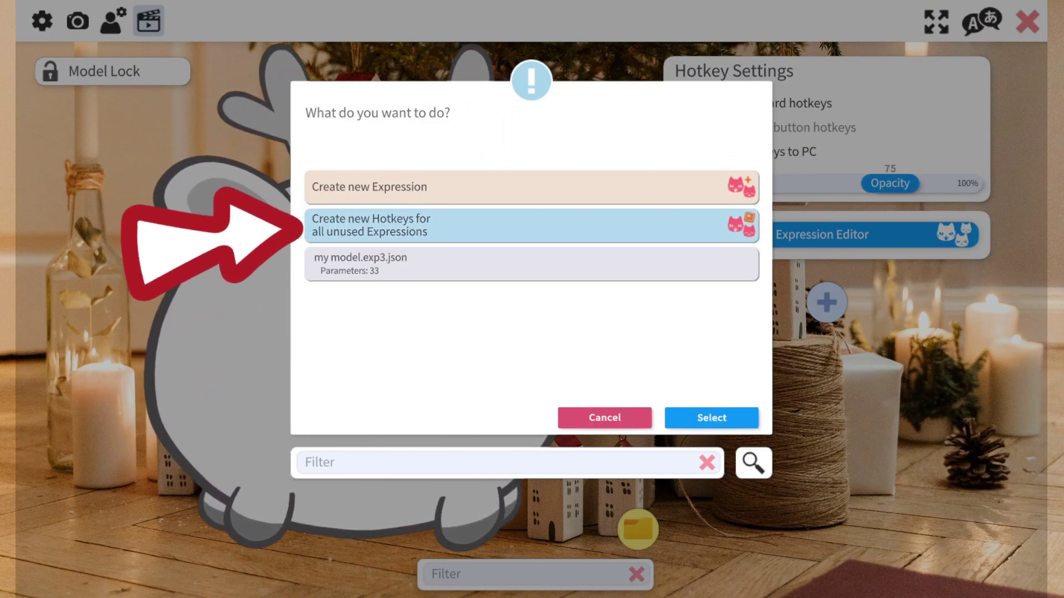
{"action": "left_click", "coordinate": [668, 417]}
{"action": "left_click", "coordinate": [711, 299]}
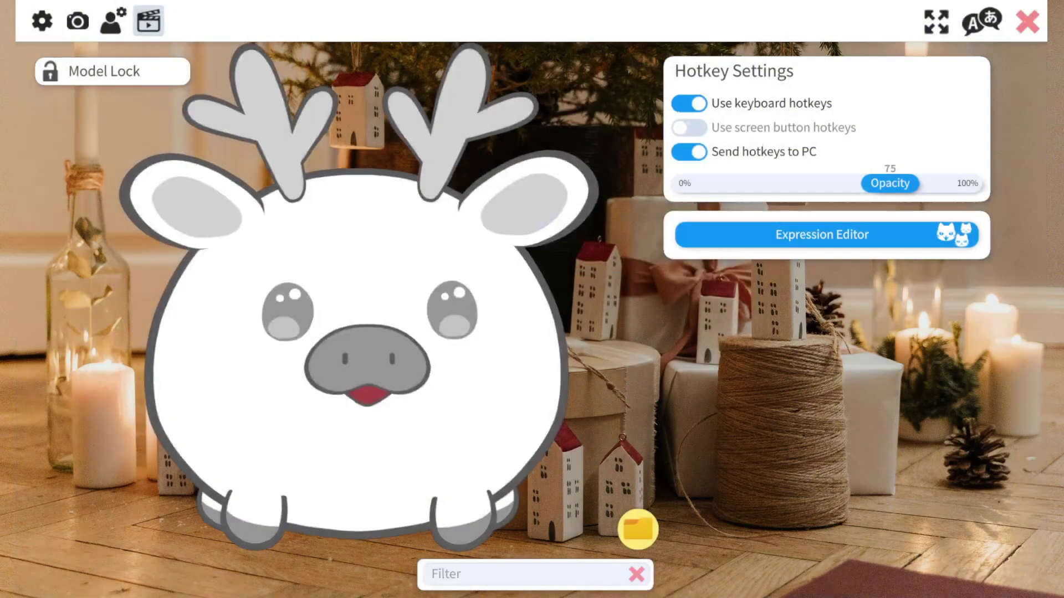
Assign the N1 key as Key 1 of the "my model" hotkey and switch the expression on.
{"action": "scroll", "coordinate": [825, 332], "scroll_direction": "down", "scroll_amount": 2}
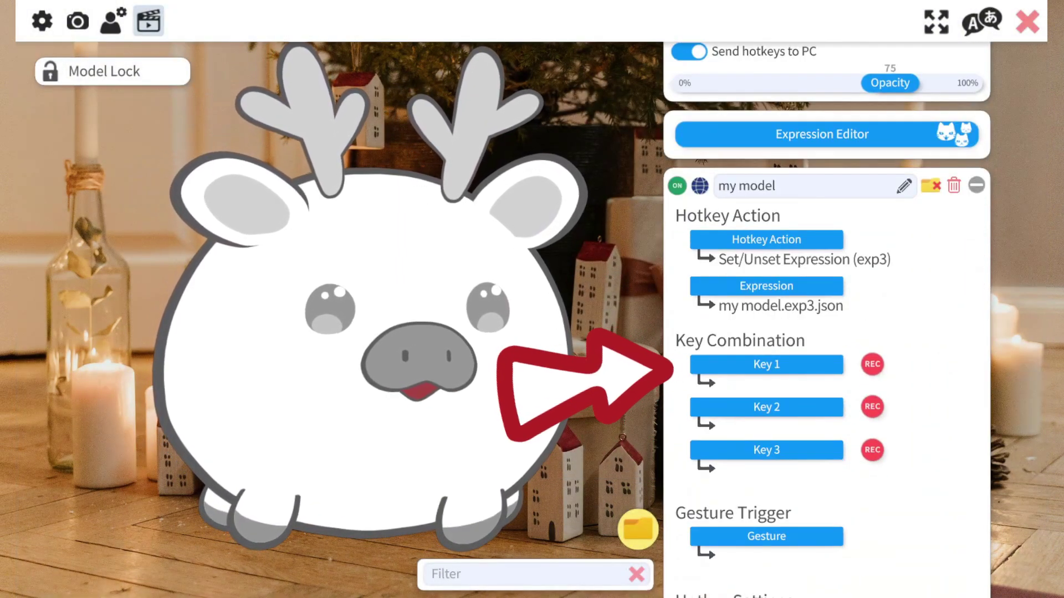
{"action": "left_click", "coordinate": [766, 364]}
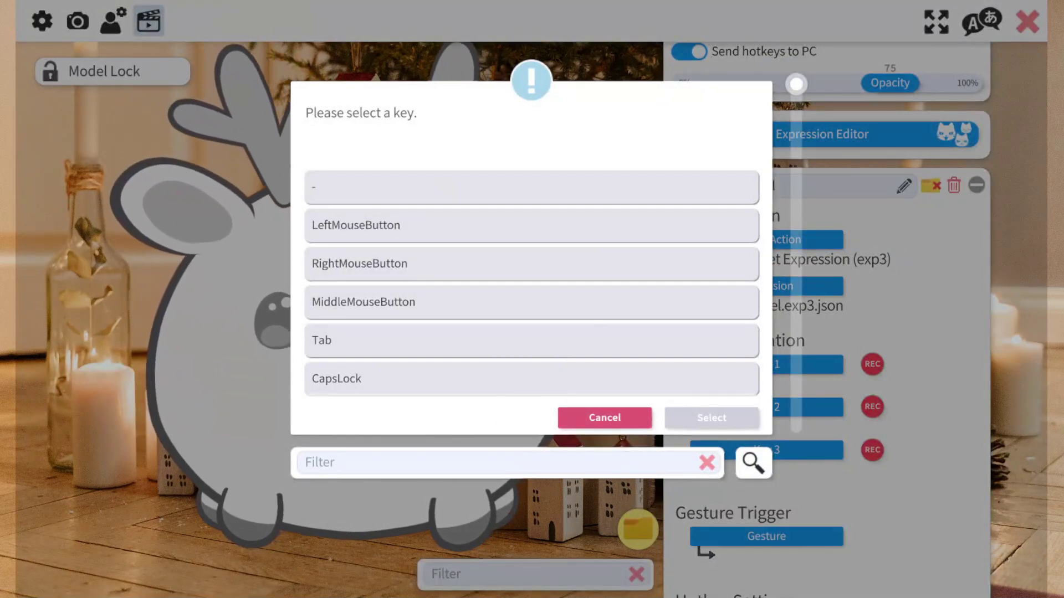
{"action": "left_click", "coordinate": [499, 462]}
{"action": "type", "text": "1"}
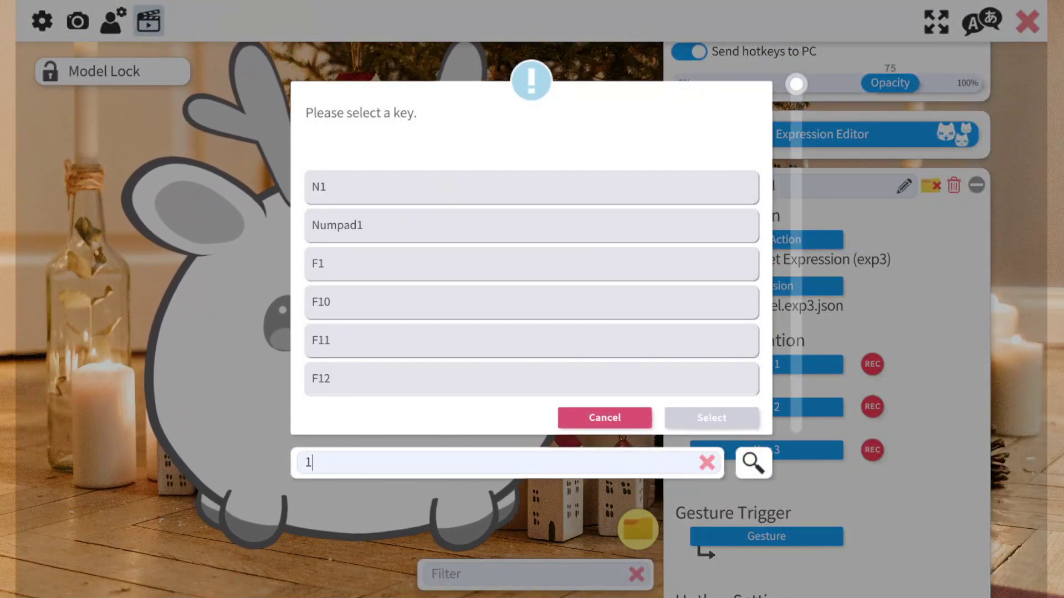
{"action": "left_click", "coordinate": [531, 187]}
{"action": "left_click", "coordinate": [711, 417]}
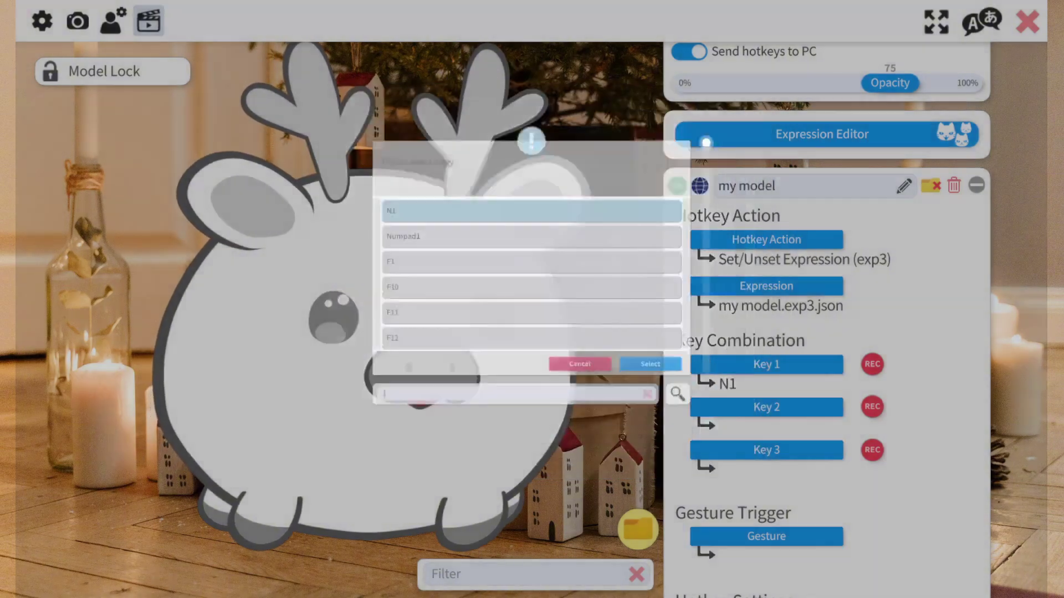
{"action": "key", "text": "KP_1"}
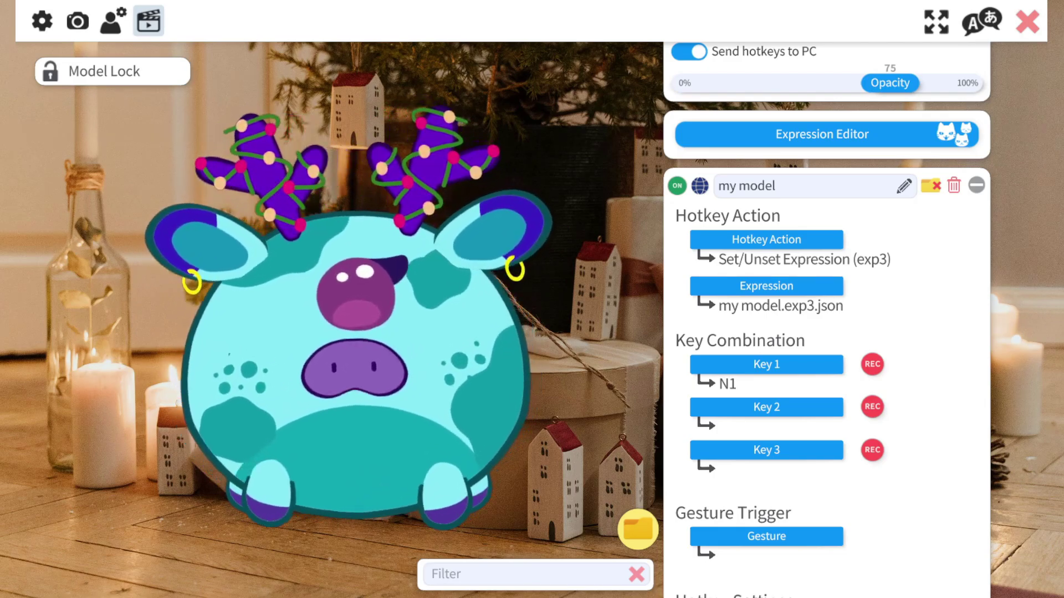
Start customizing the multiply and screen colors of the model's ArtMeshes.
{"action": "left_click", "coordinate": [42, 21]}
{"action": "left_click", "coordinate": [149, 21]}
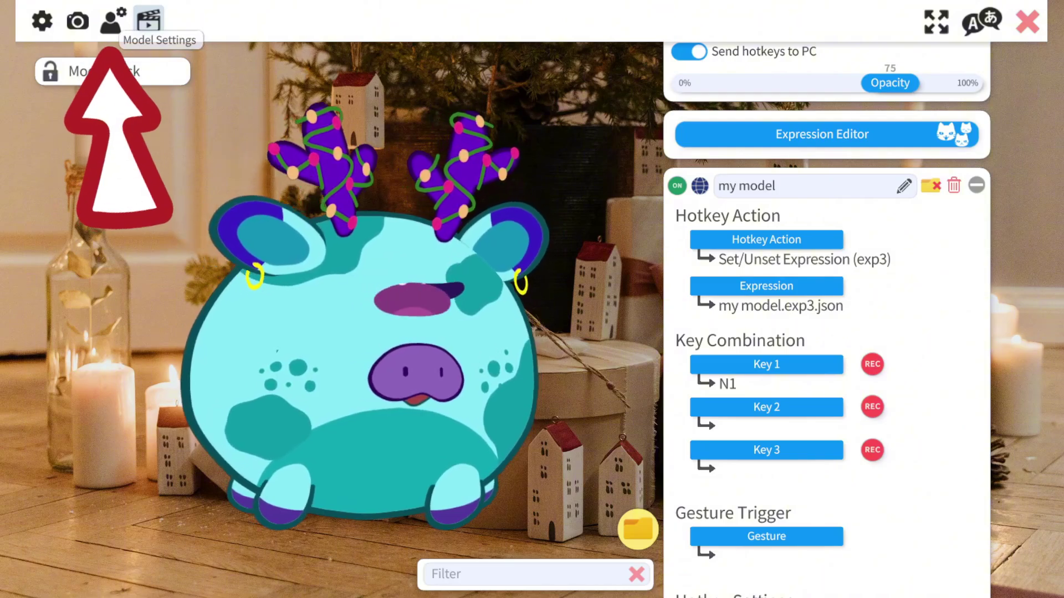
{"action": "left_click", "coordinate": [113, 21]}
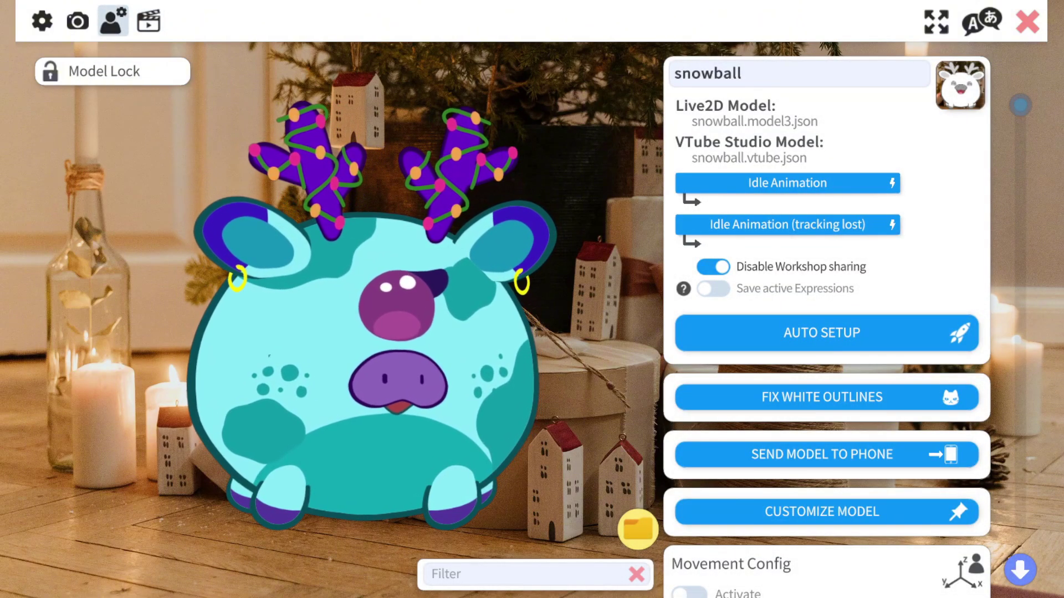
{"action": "scroll", "coordinate": [826, 332], "scroll_direction": "down", "scroll_amount": 2}
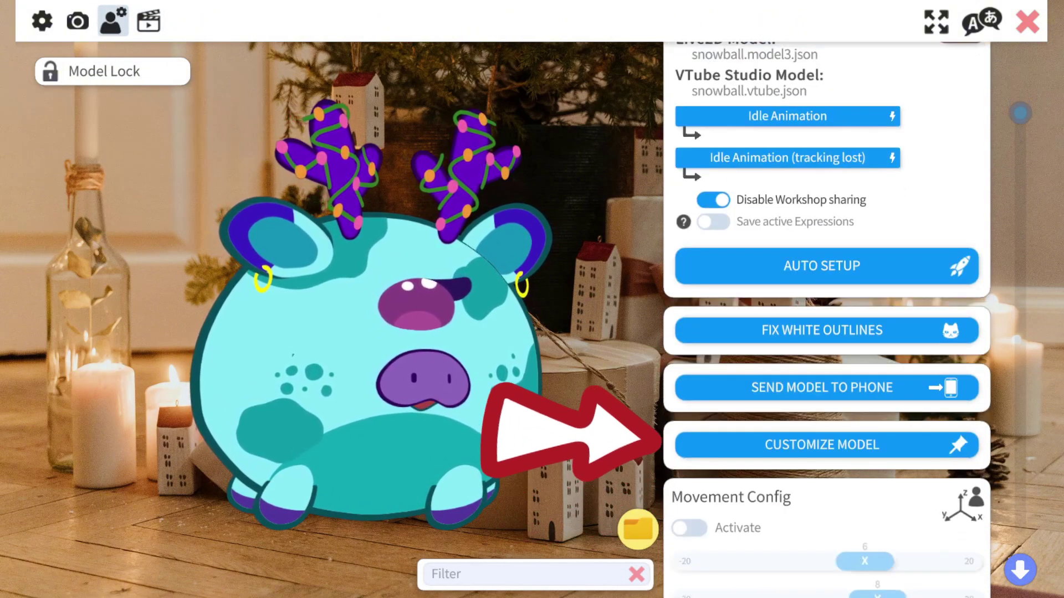
{"action": "left_click", "coordinate": [822, 445]}
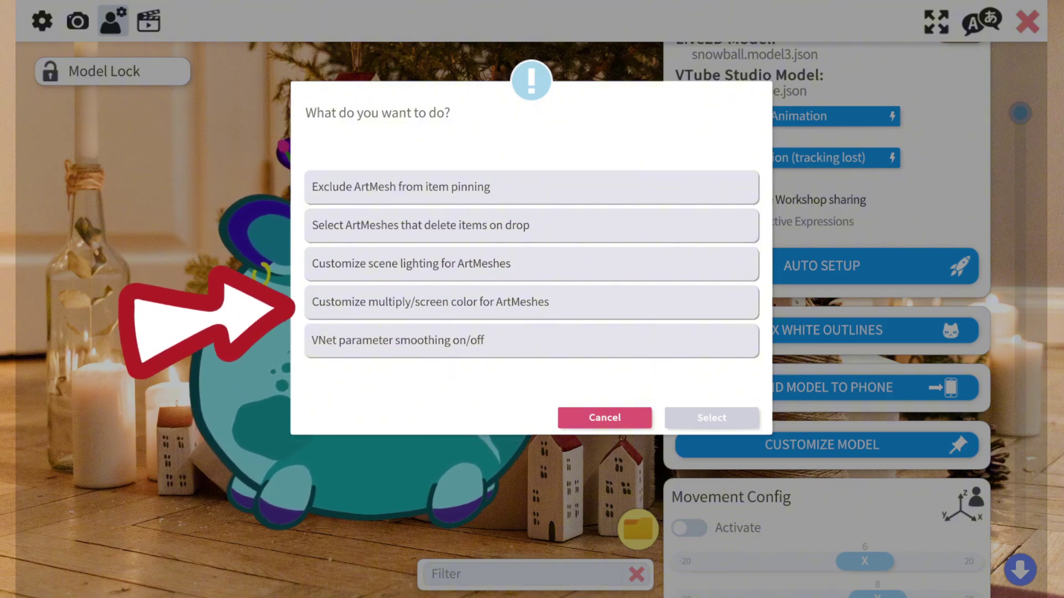
{"action": "left_click", "coordinate": [531, 302]}
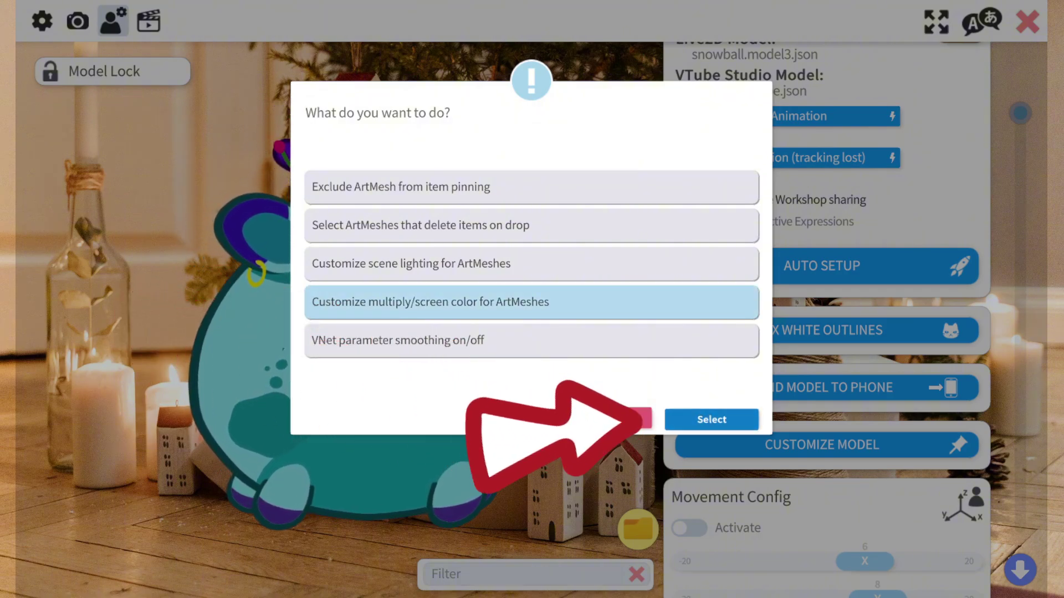
{"action": "left_click", "coordinate": [711, 418]}
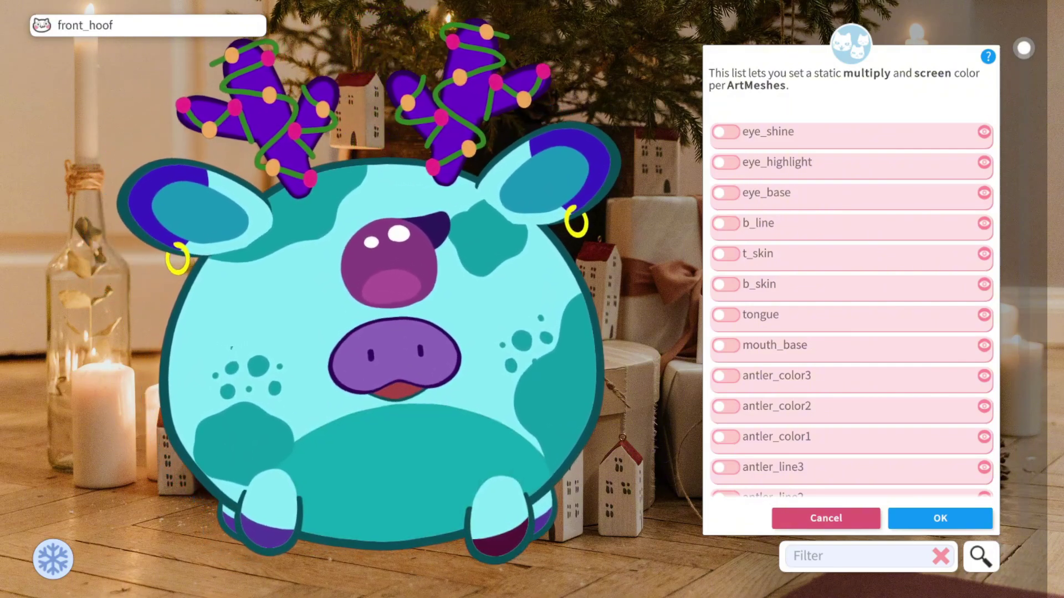
Enable a custom color for the freckles ArtMesh, with multiply color #000000 and screen color #9057C0.
{"action": "left_click", "coordinate": [505, 537]}
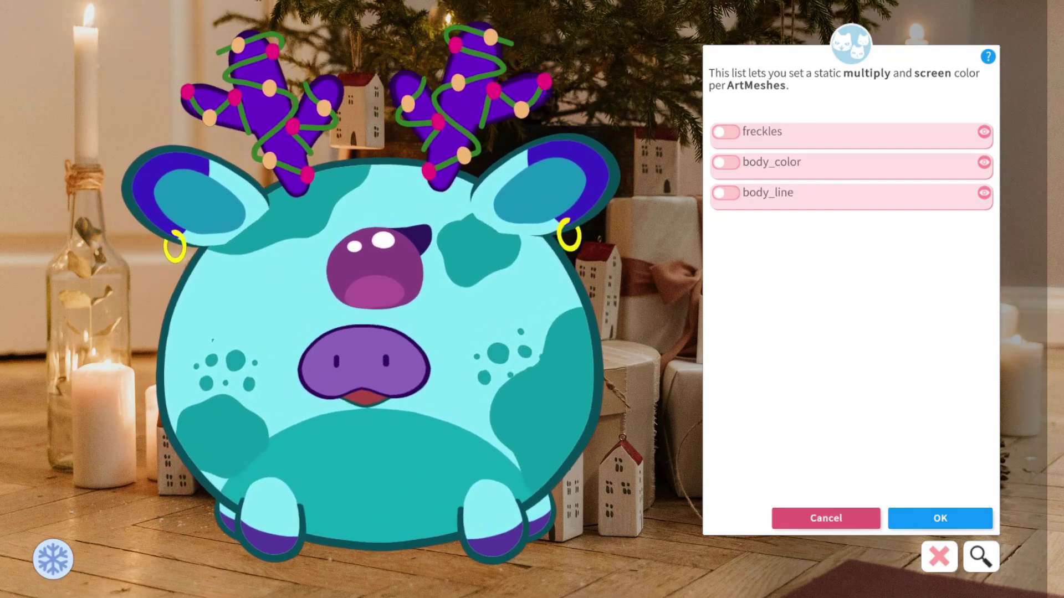
{"action": "left_click", "coordinate": [725, 131]}
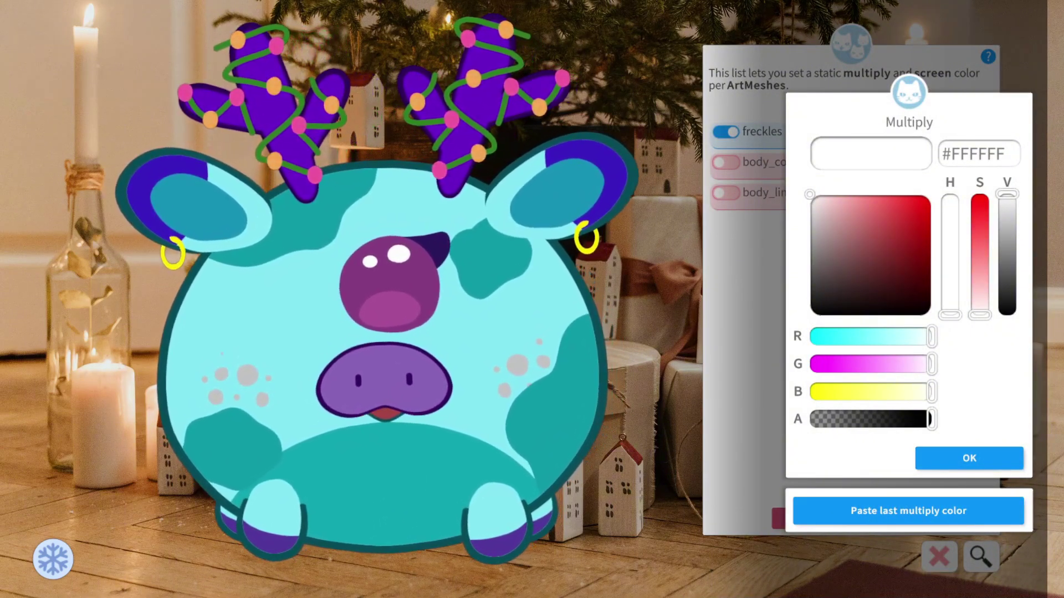
{"action": "left_click_drag", "start_coordinate": [831, 230], "coordinate": [810, 194]}
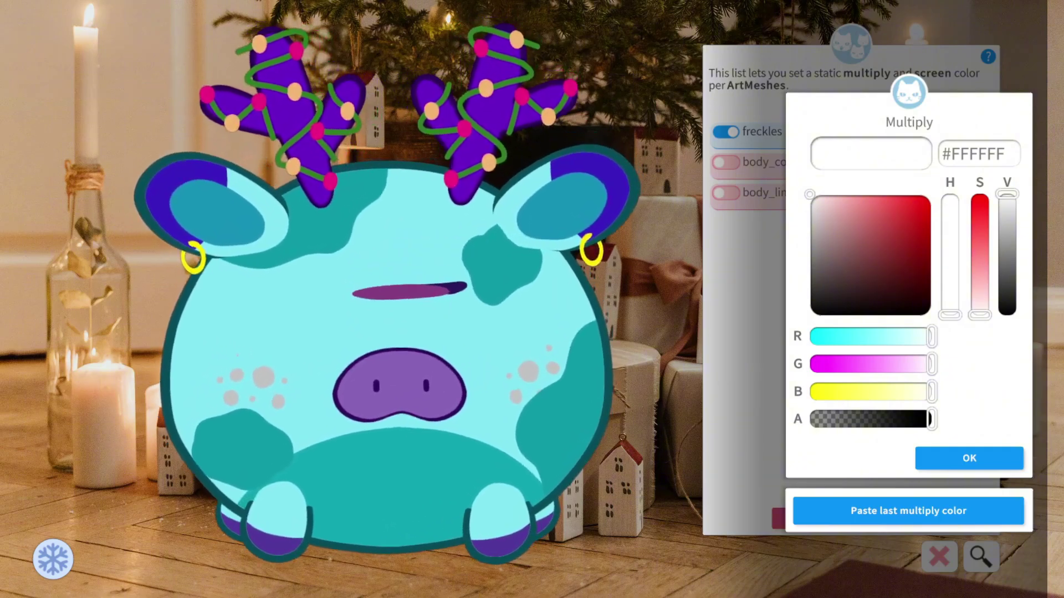
{"action": "left_click_drag", "start_coordinate": [809, 195], "coordinate": [809, 316]}
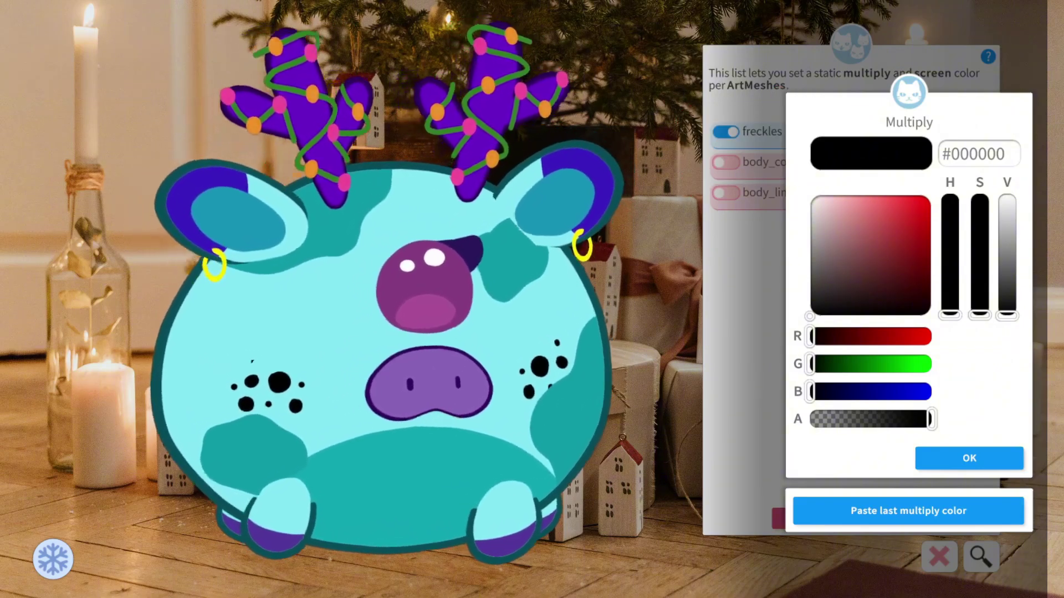
{"action": "key", "text": "Return"}
{"action": "left_click_drag", "start_coordinate": [831, 293], "coordinate": [876, 225]}
{"action": "left_click_drag", "start_coordinate": [950, 315], "coordinate": [1006, 223]}
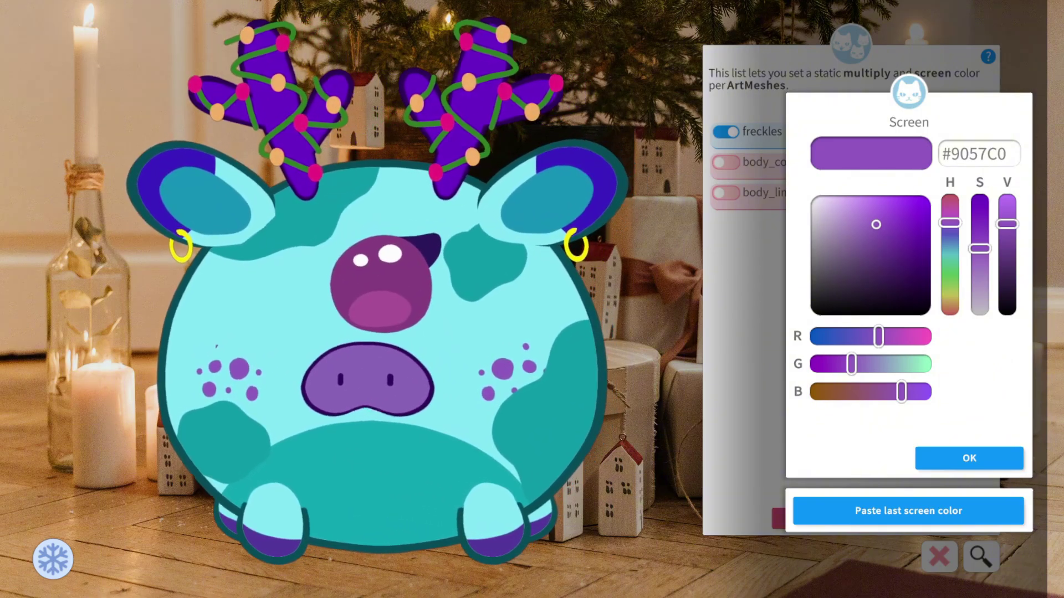
{"action": "left_click", "coordinate": [969, 458]}
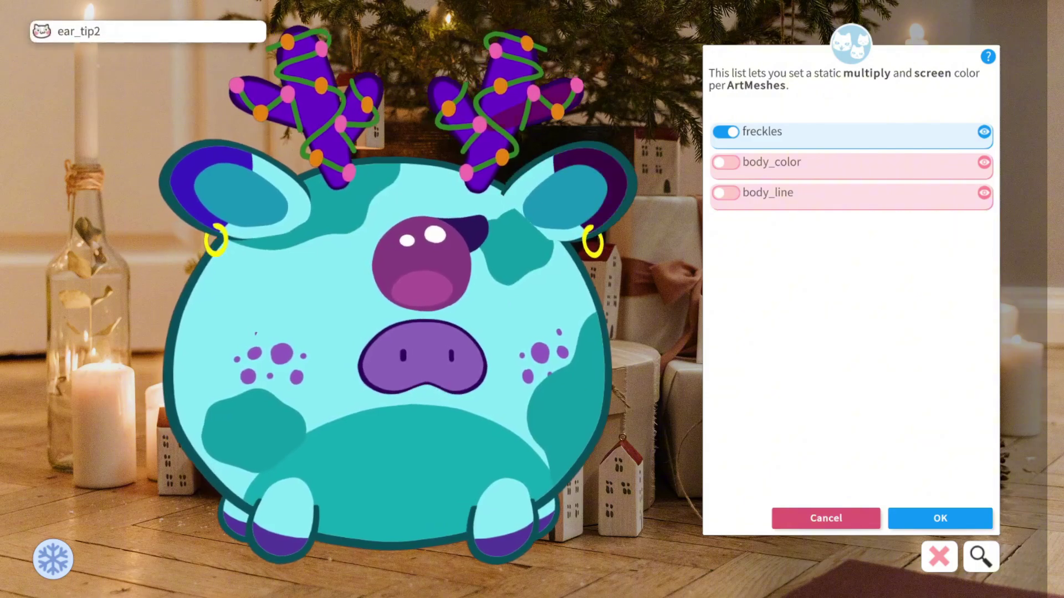
Enable a custom color for the ear_tip2 ArtMesh, reusing the last multiply and screen colors from the freckles, and accept the ArtMesh colors.
{"action": "left_click", "coordinate": [613, 179]}
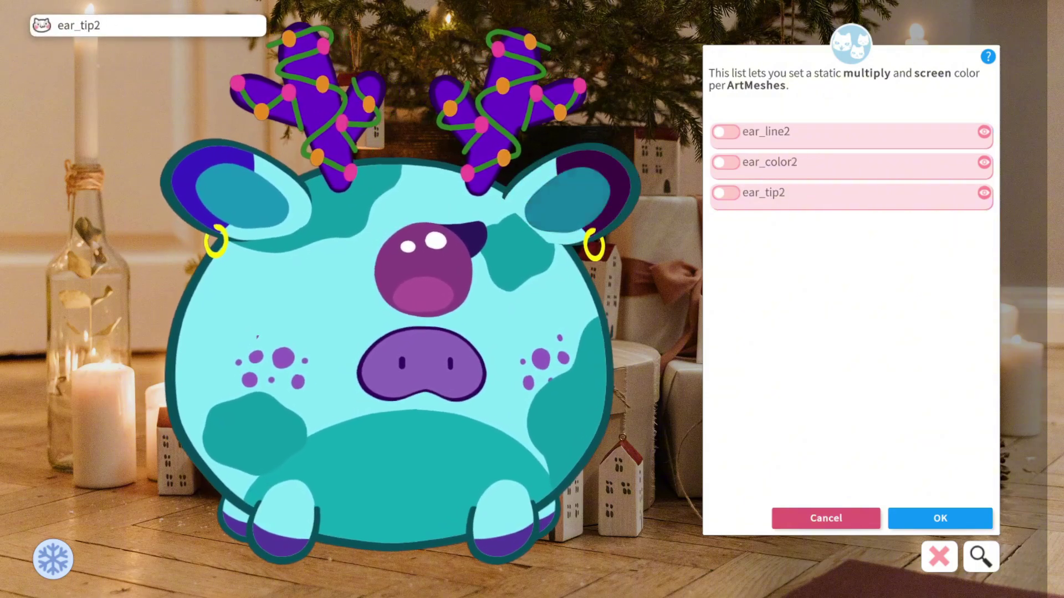
{"action": "left_click", "coordinate": [725, 193]}
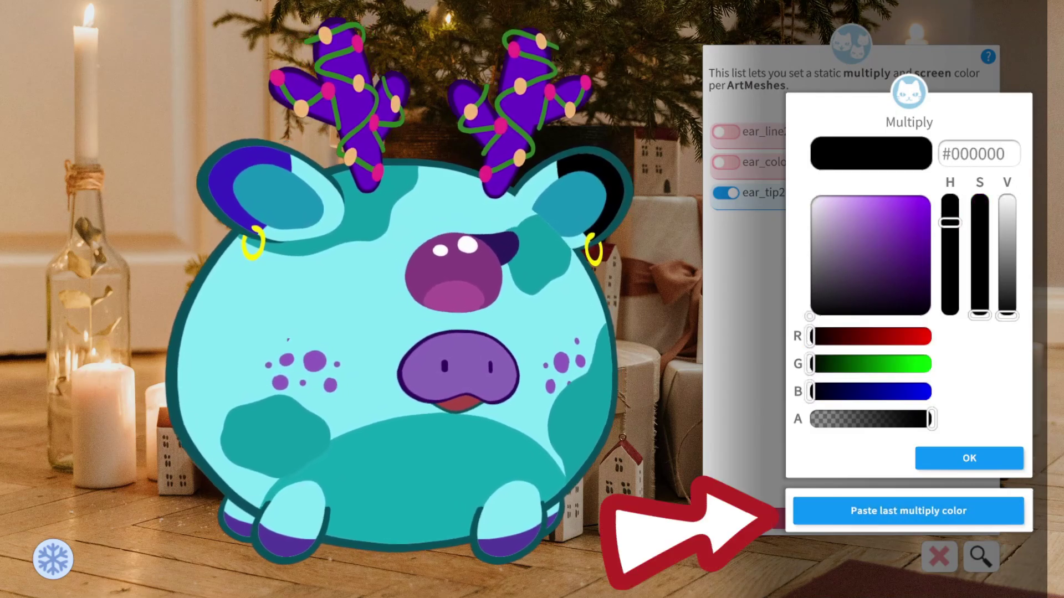
{"action": "left_click", "coordinate": [908, 511]}
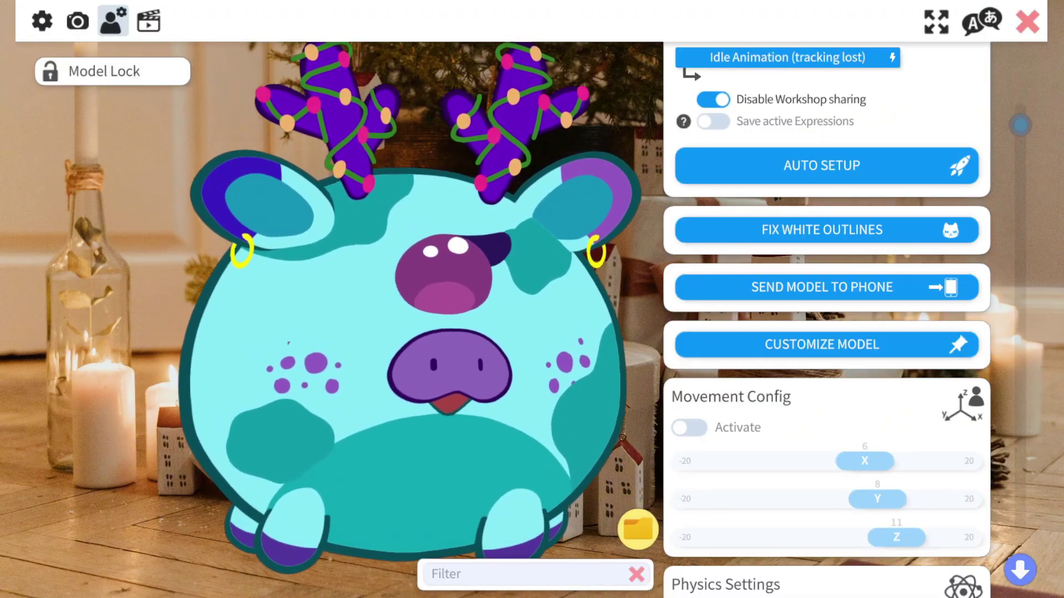
Collapse the "my model" hotkey and add a new blank hotkey for the model.
{"action": "left_click", "coordinate": [149, 21]}
{"action": "scroll", "coordinate": [825, 311], "scroll_direction": "up", "scroll_amount": 1}
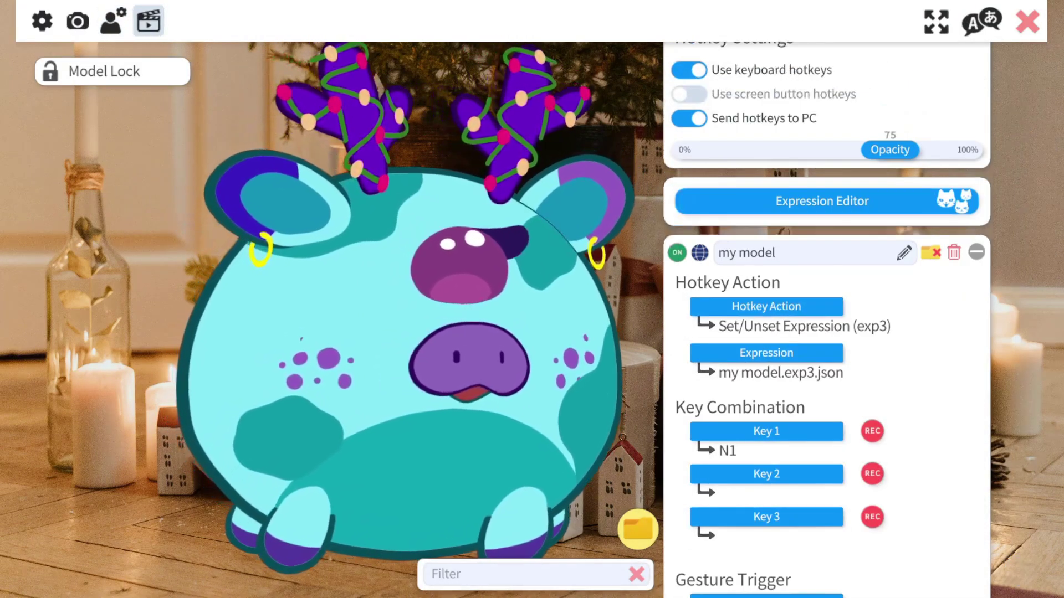
{"action": "left_click", "coordinate": [976, 252]}
{"action": "left_click", "coordinate": [826, 348]}
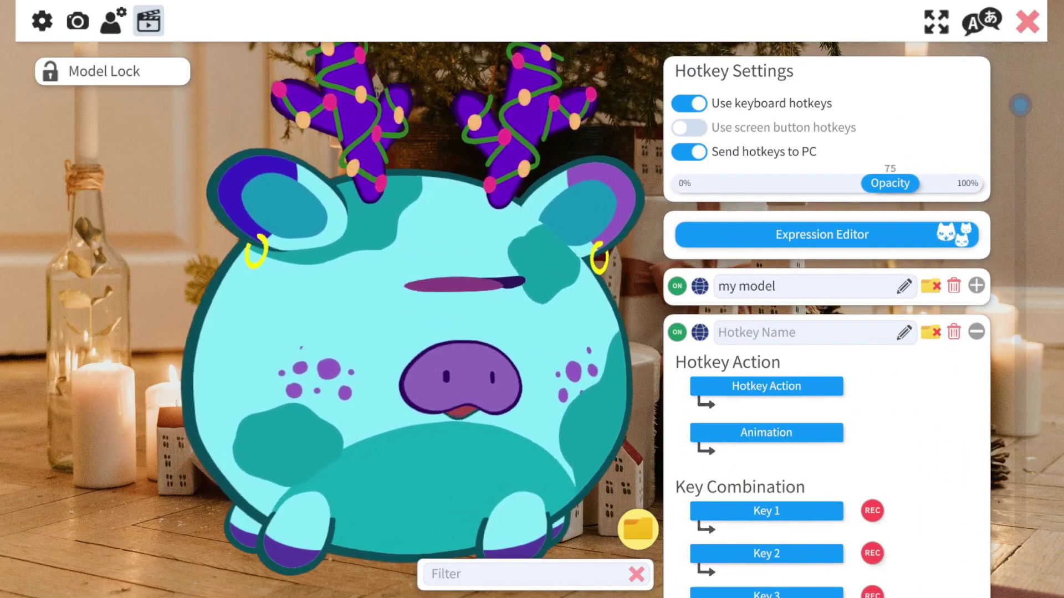
{"action": "type", "text": "art"}
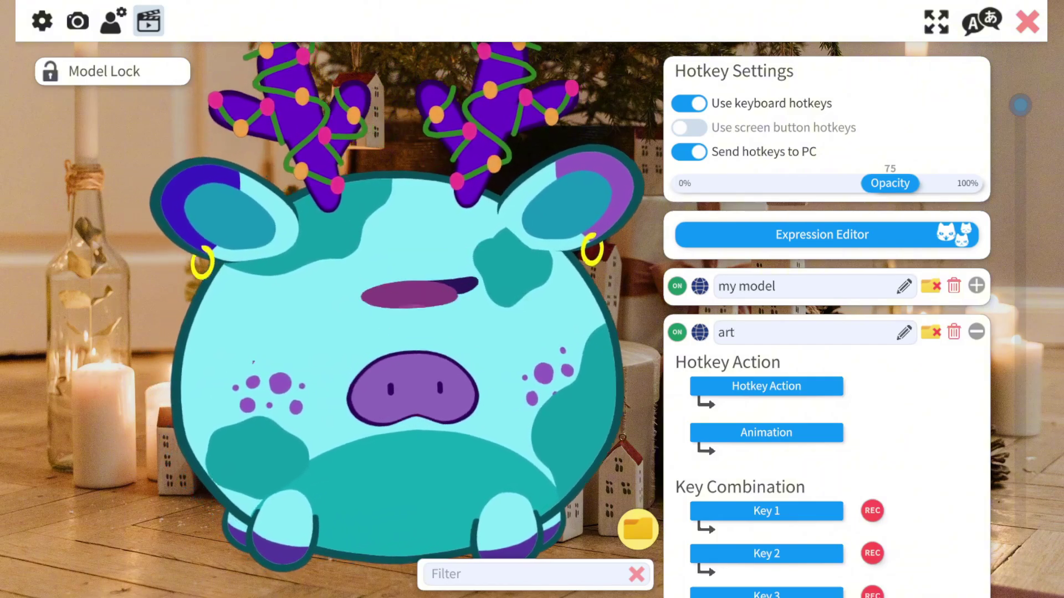
{"action": "key", "text": "BackSpace"}
{"action": "key", "text": "BackSpace"}
{"action": "key", "text": "BackSpace"}
Name the new hotkey "colors".
{"action": "type", "text": "c"}
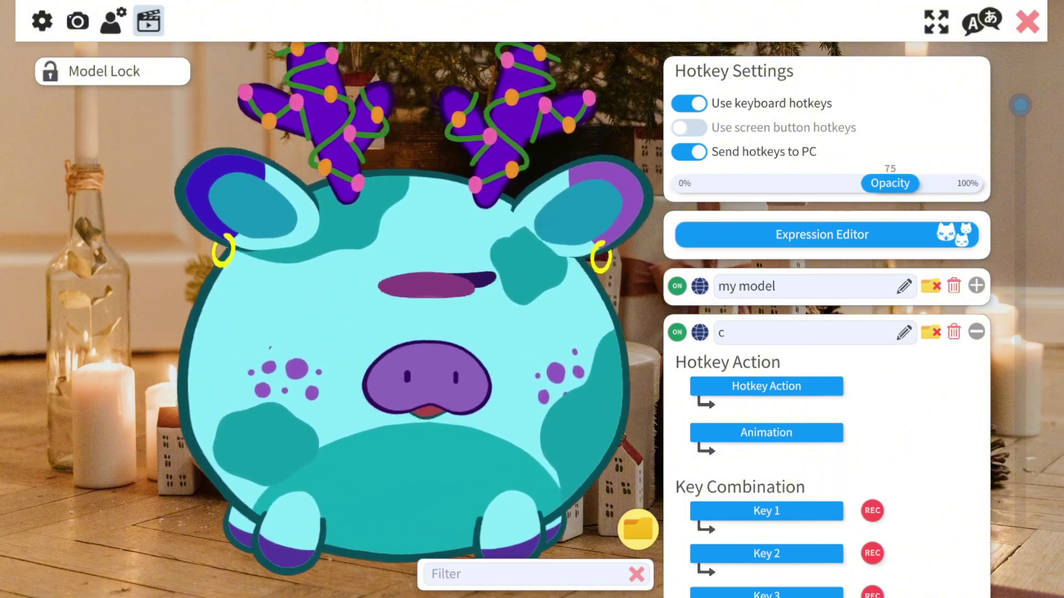
{"action": "type", "text": "olors"}
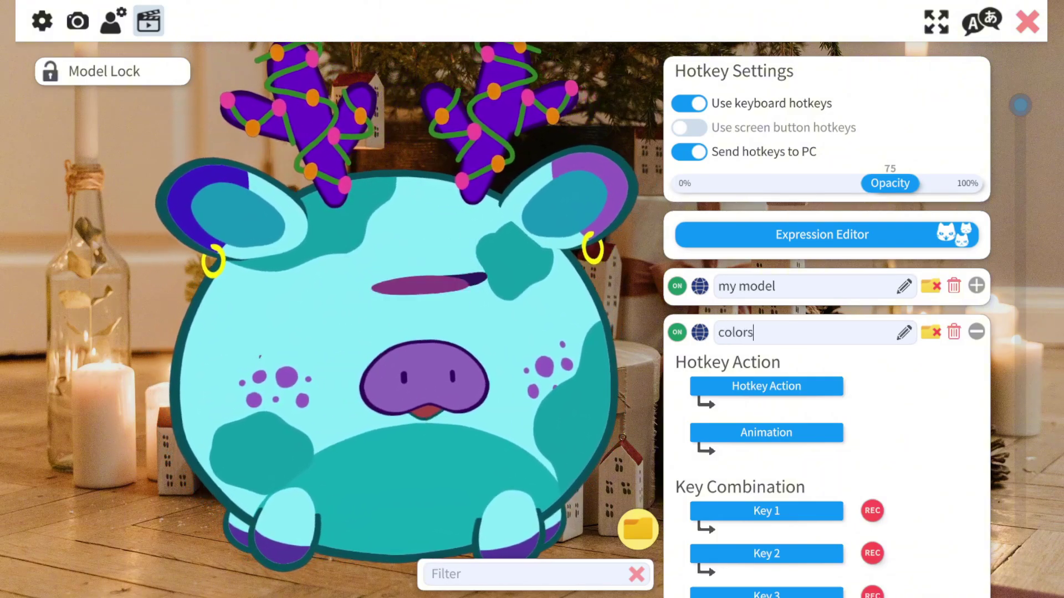
Set the "colors" hotkey's action to ArtMesh Color Preset and record the current ArtMesh color settings in it.
{"action": "left_click", "coordinate": [766, 387]}
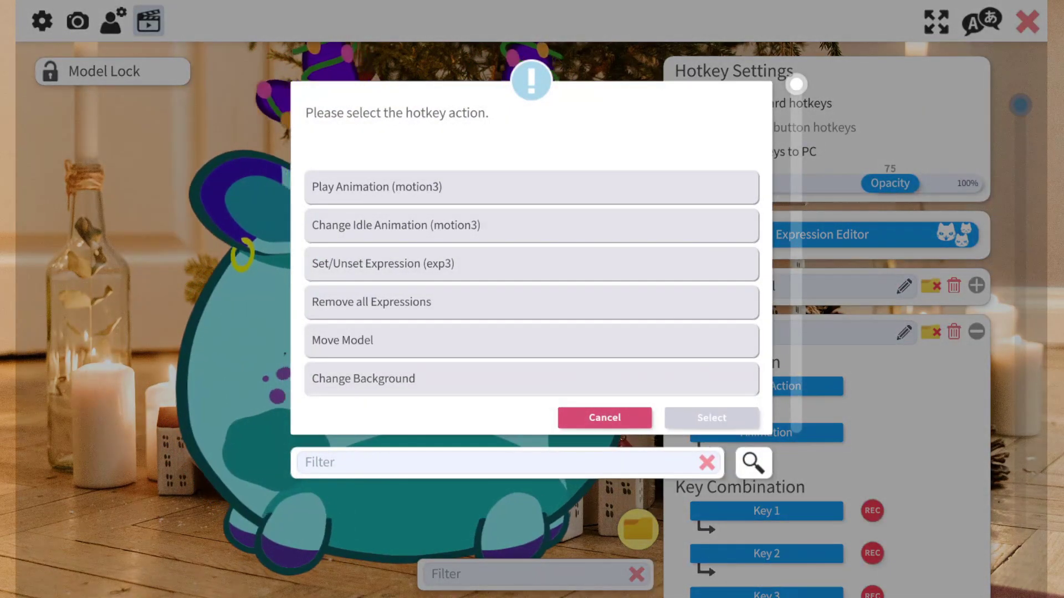
{"action": "type", "text": "ar"}
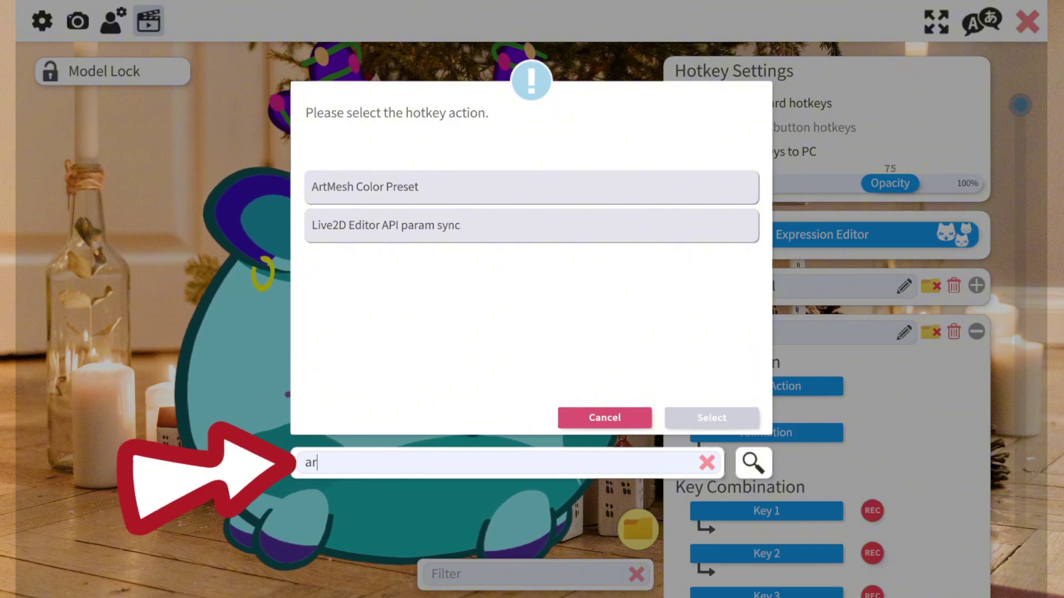
{"action": "type", "text": "t"}
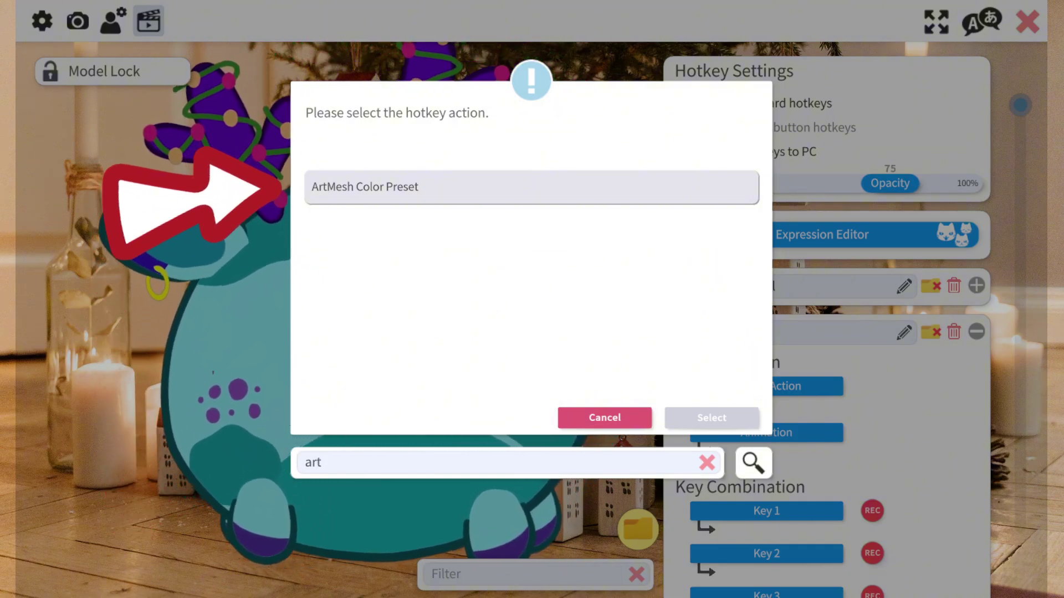
{"action": "left_click", "coordinate": [531, 187]}
{"action": "left_click", "coordinate": [711, 418]}
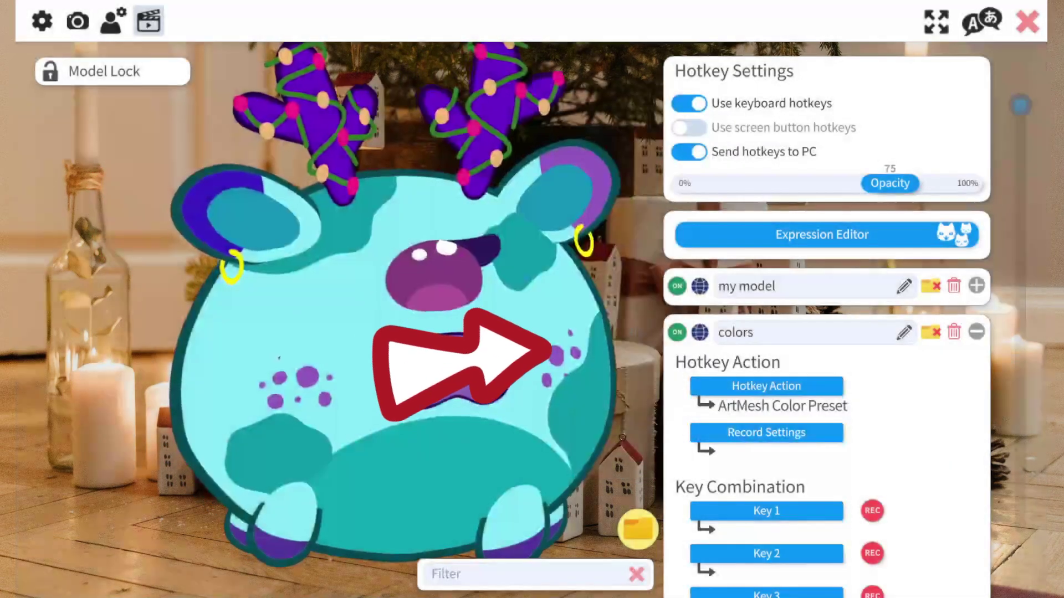
{"action": "left_click", "coordinate": [766, 432]}
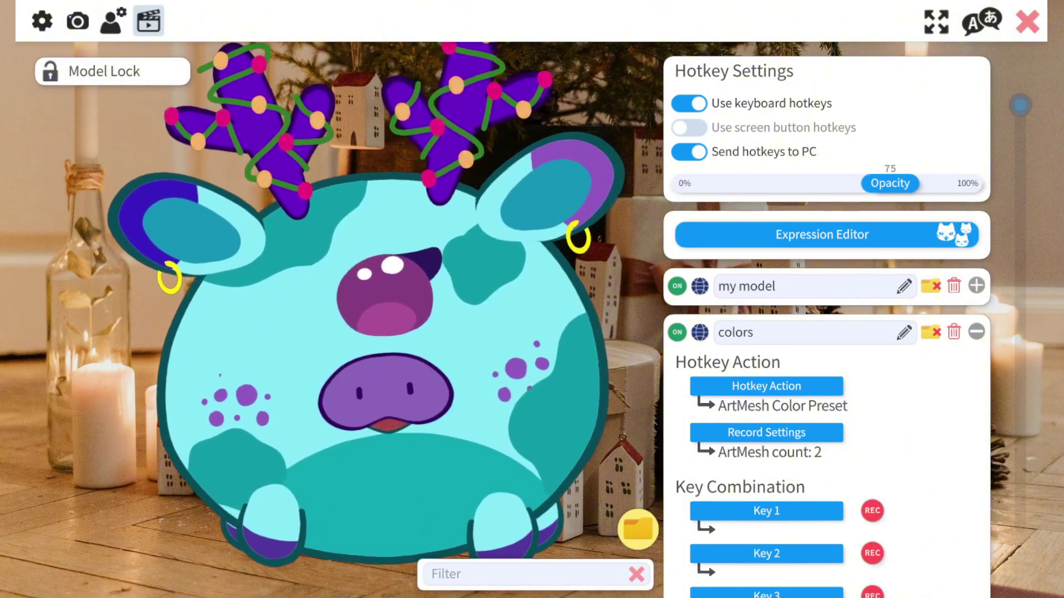
{"action": "scroll", "coordinate": [826, 332], "scroll_direction": "down", "scroll_amount": 2}
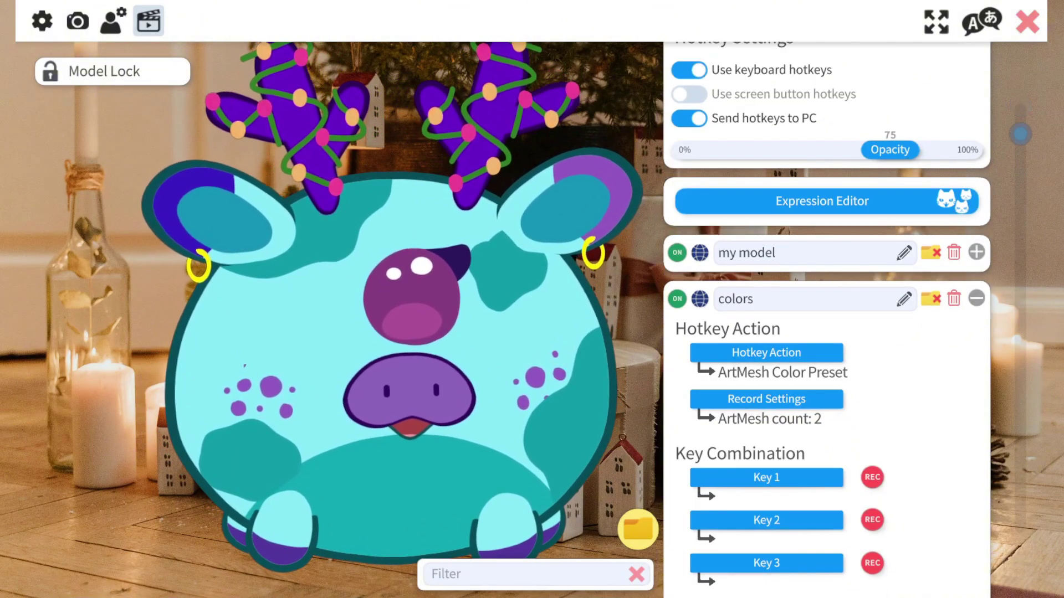